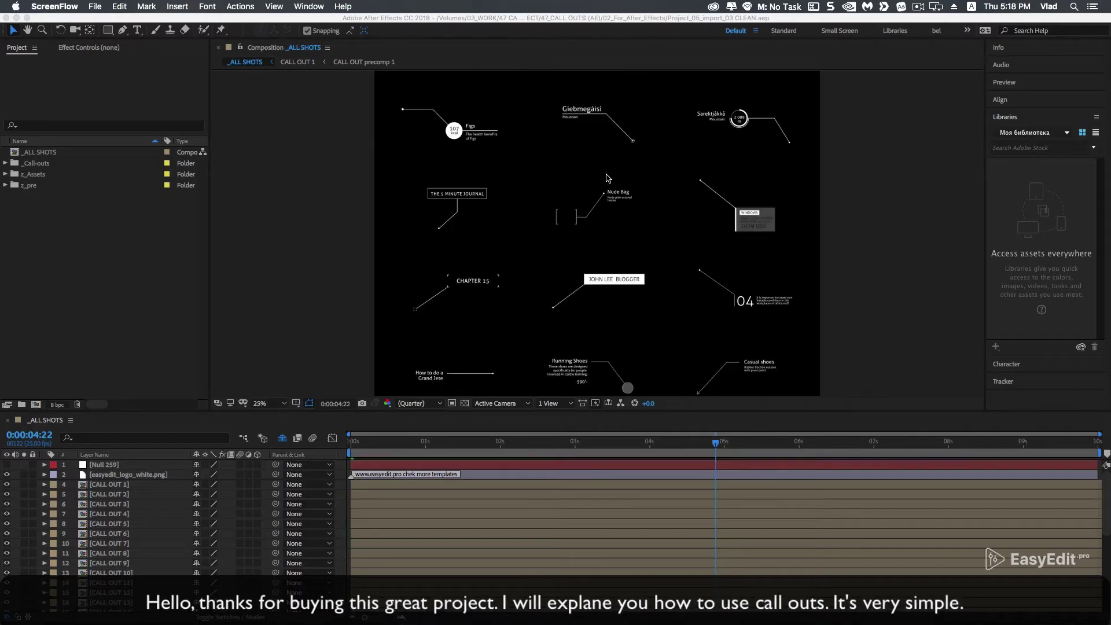
# - From the _ALL SHOTS overview, open the Modern table callout CALL OUT 2 and its inner CALL OUT precomp 2
pyautogui.click(610, 159)
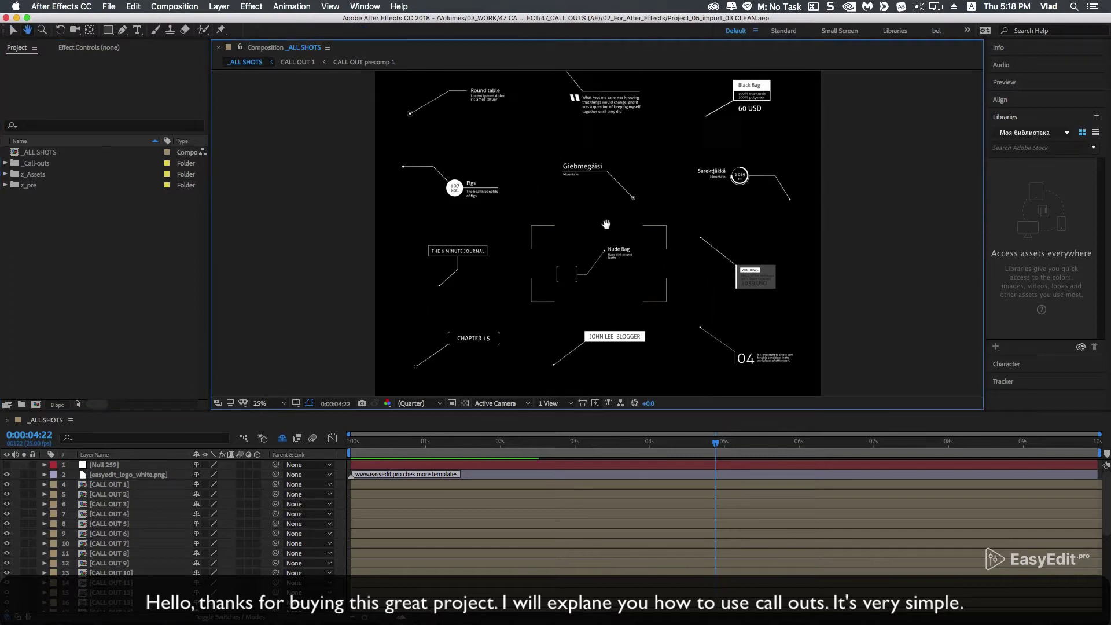
pyautogui.moveTo(606, 175)
pyautogui.mouseDown()
pyautogui.moveTo(596, 564)
pyautogui.moveTo(583, 370)
pyautogui.mouseUp()
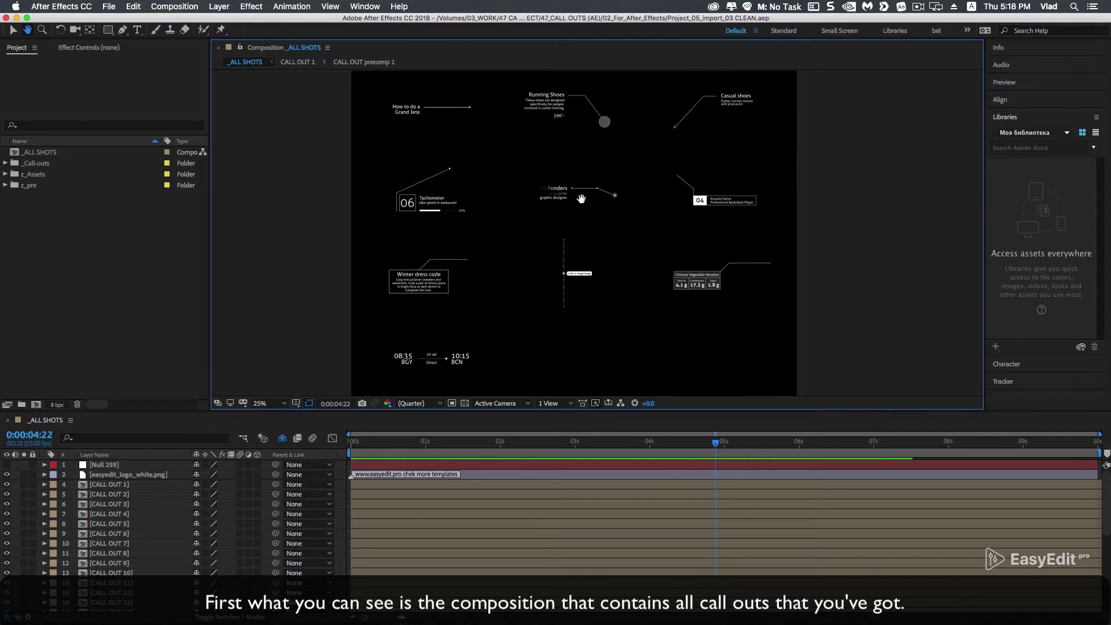
pyautogui.moveTo(584, 370); pyautogui.dragTo(588, 371)
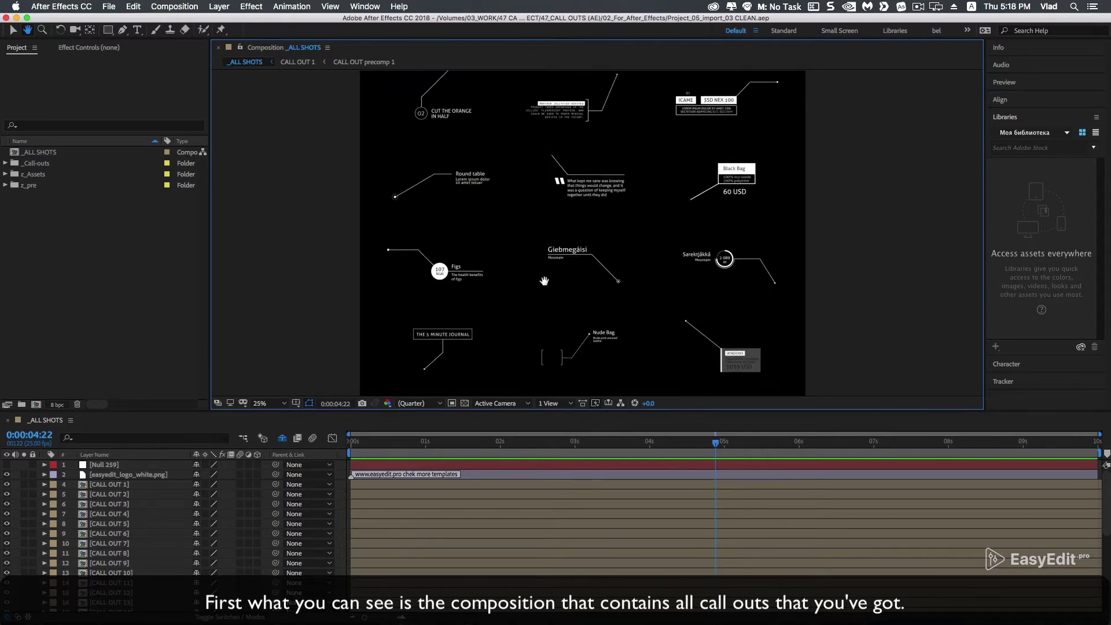
pyautogui.moveTo(558, 210)
pyautogui.mouseDown()
pyautogui.moveTo(569, 320)
pyautogui.moveTo(566, 261)
pyautogui.mouseUp()
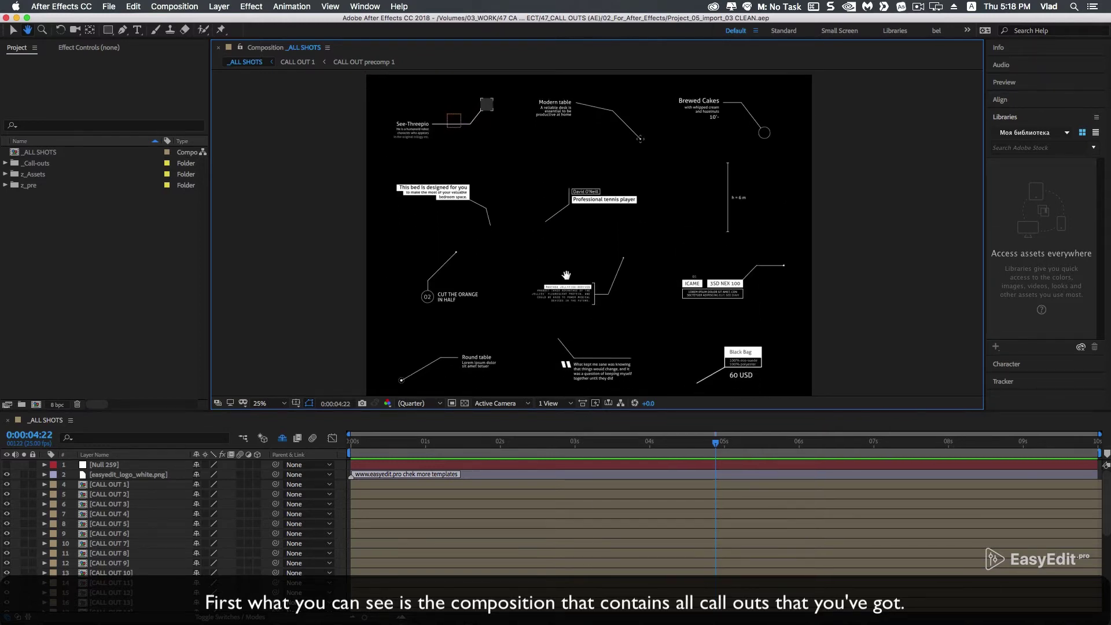
pyautogui.doubleClick(566, 118)
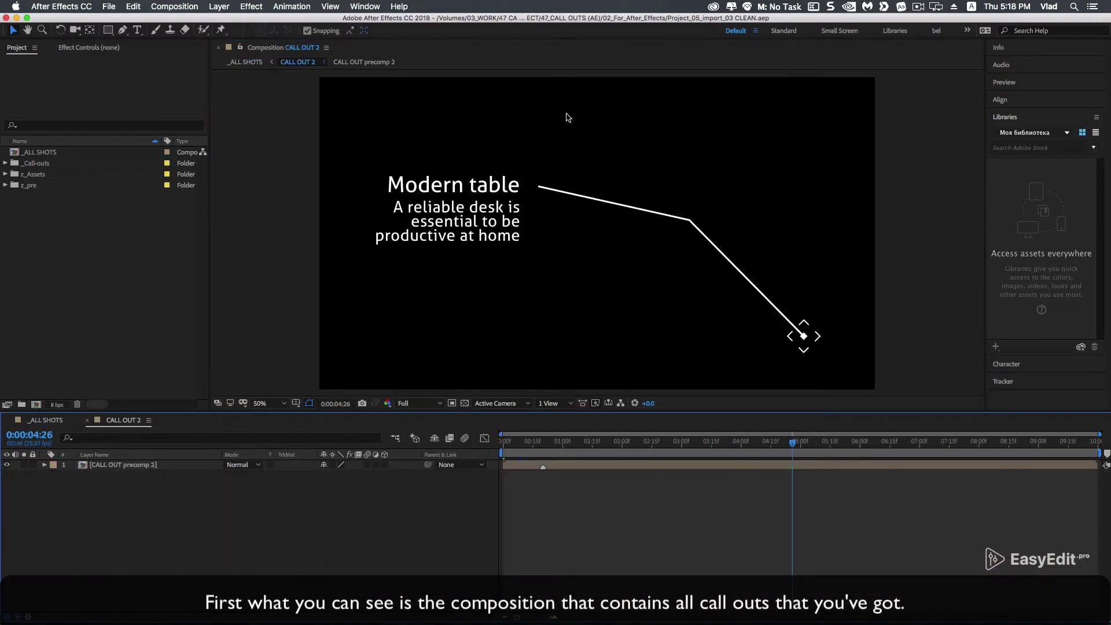
pyautogui.doubleClick(149, 465)
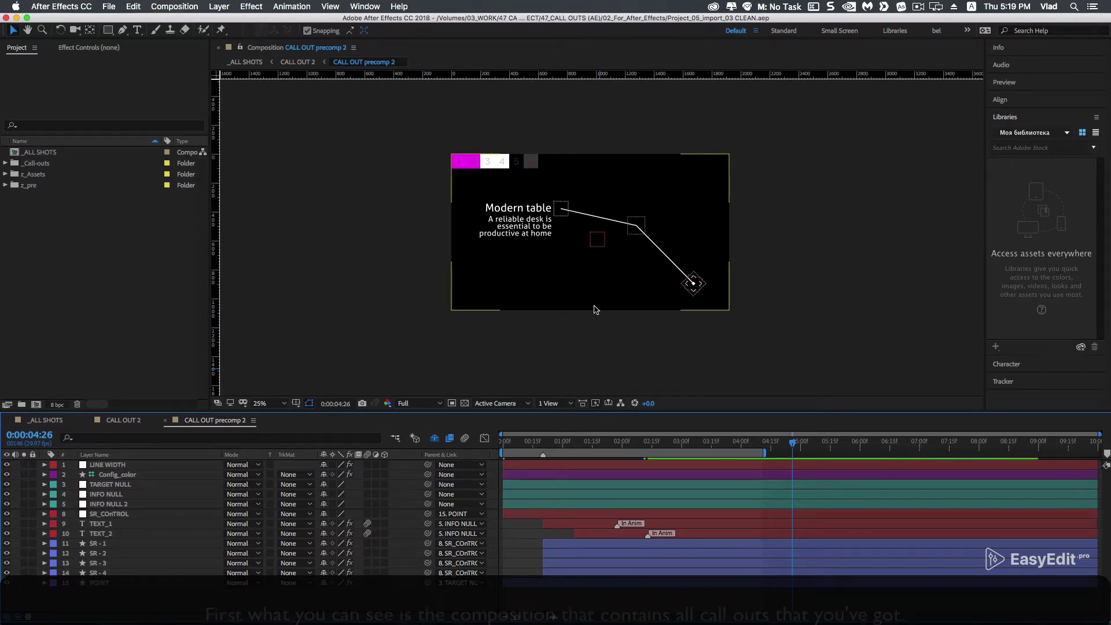
pyautogui.rightClick(70, 273)
# - Import Kinfolk Recipe- Campfire Twist Bread.mp4 with Create Composition, then open its new composition
pyautogui.moveTo(174, 322)
pyautogui.click(289, 322)
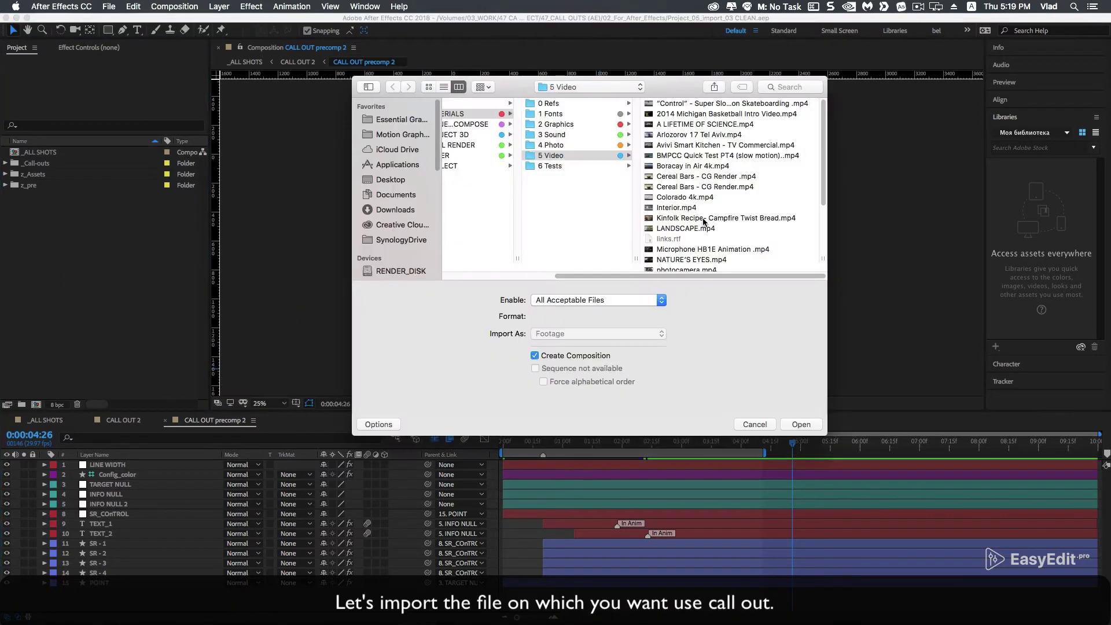
pyautogui.click(800, 425)
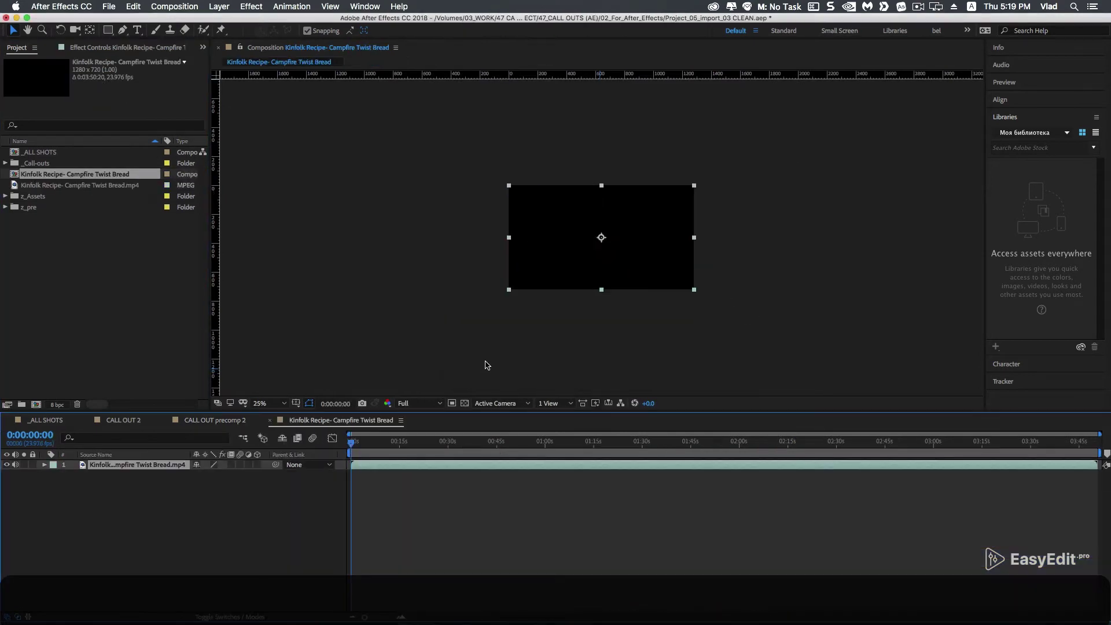
pyautogui.click(45, 186)
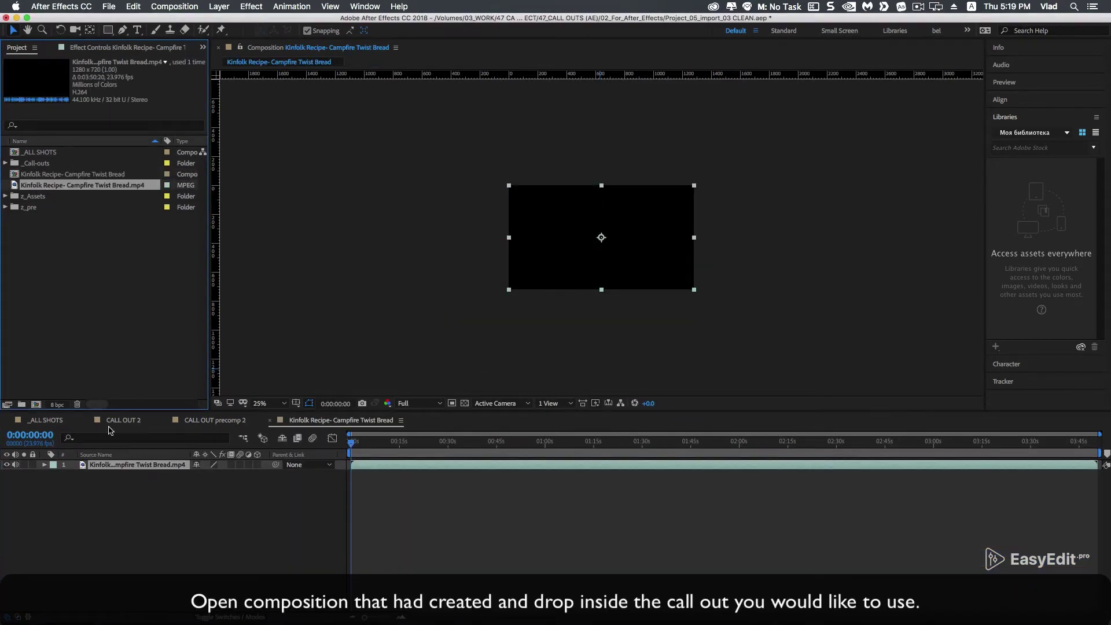
pyautogui.click(125, 425)
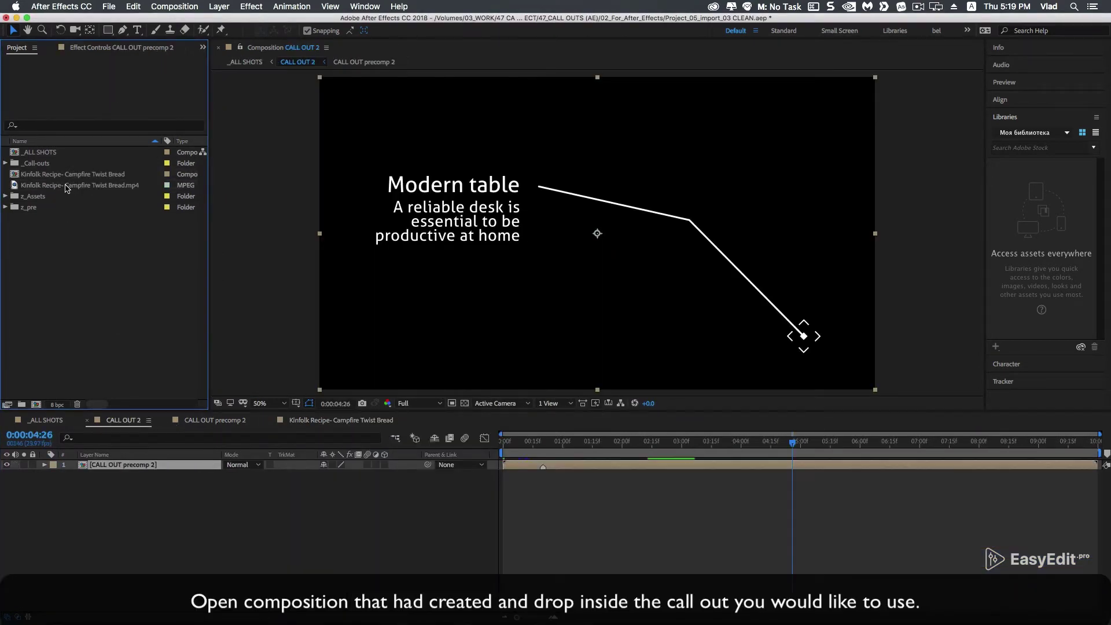
pyautogui.rightClick(66, 257)
pyautogui.press('Escape')
pyautogui.doubleClick(43, 176)
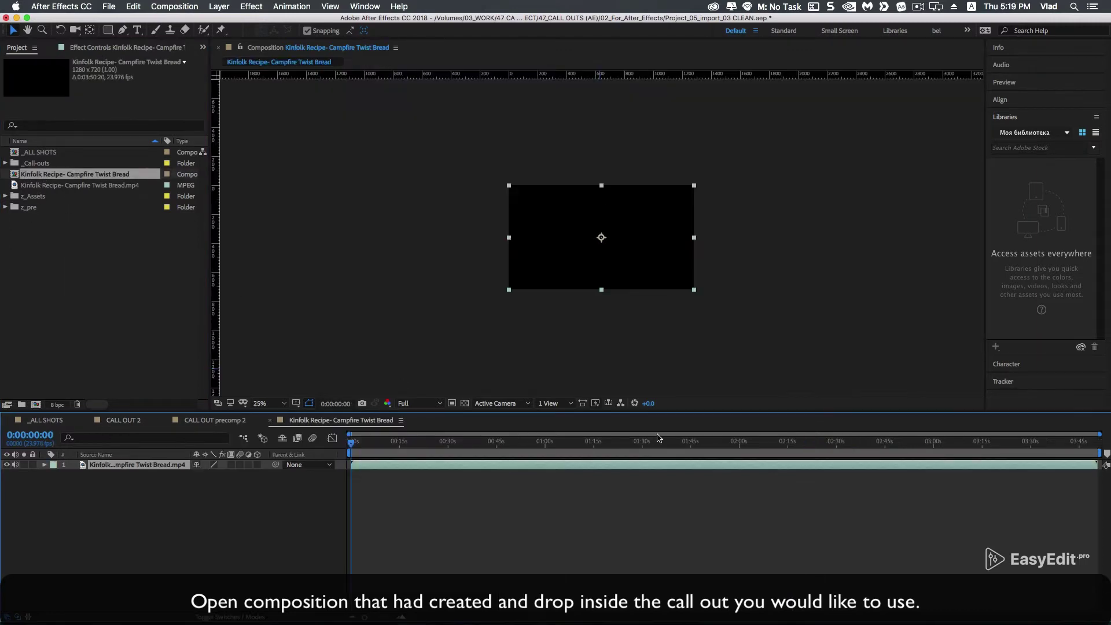
pyautogui.click(205, 494)
# - Add the CALL OUT 2 comp from the _Call-outs folder above the Kinfolk video layer
pyautogui.click(7, 163)
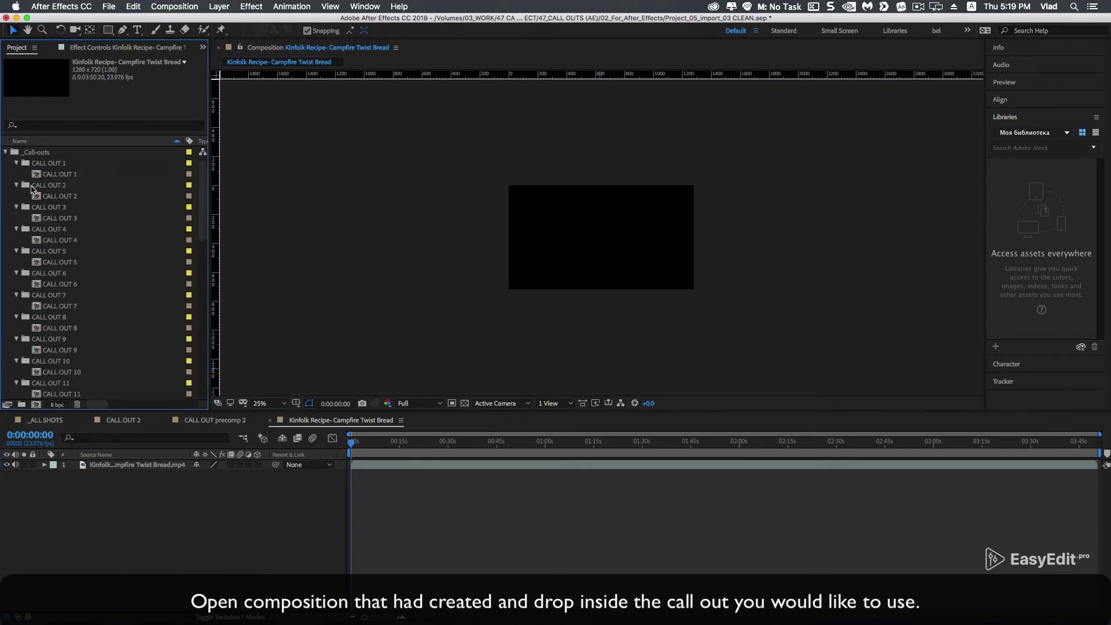
pyautogui.click(69, 198)
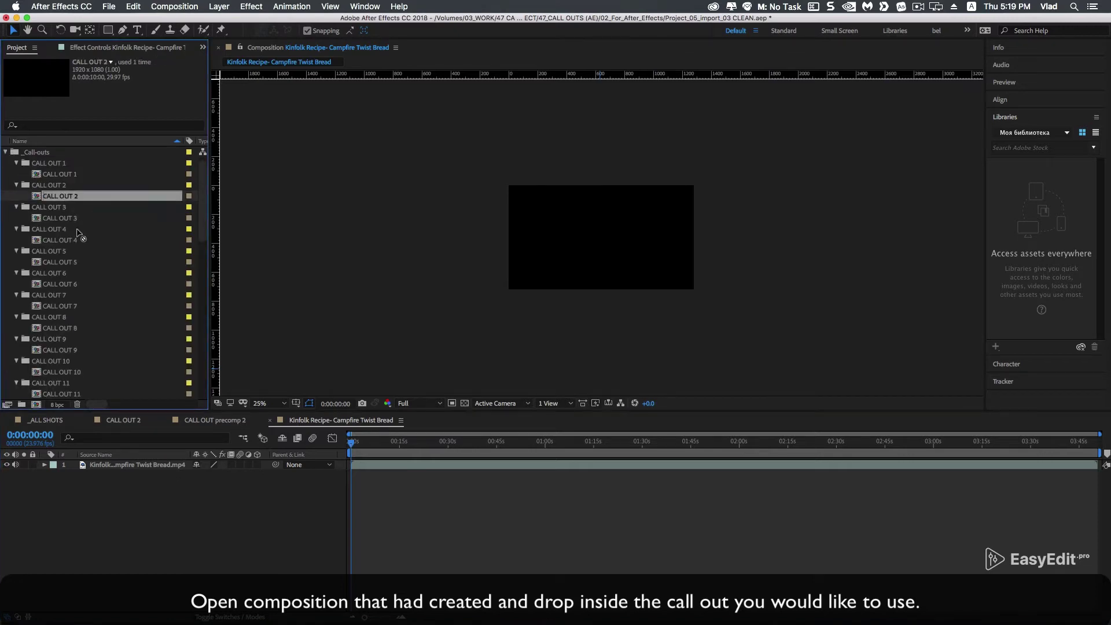
pyautogui.moveTo(115, 459); pyautogui.dragTo(116, 470)
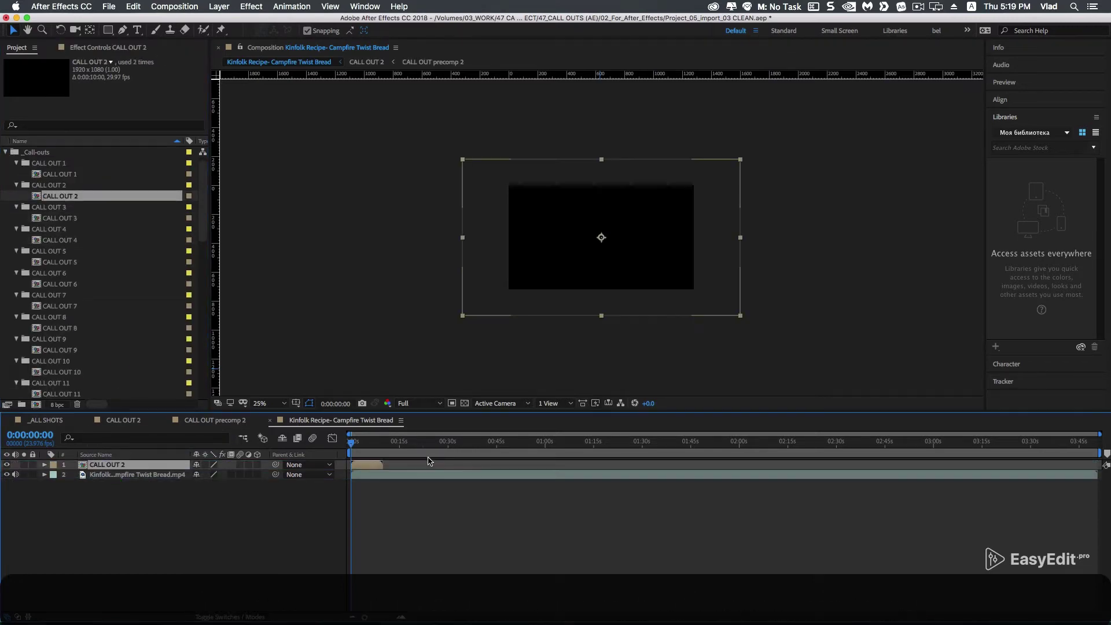
# - Scale the Kinfolk video layer to 150% and switch off its audio
pyautogui.click(454, 479)
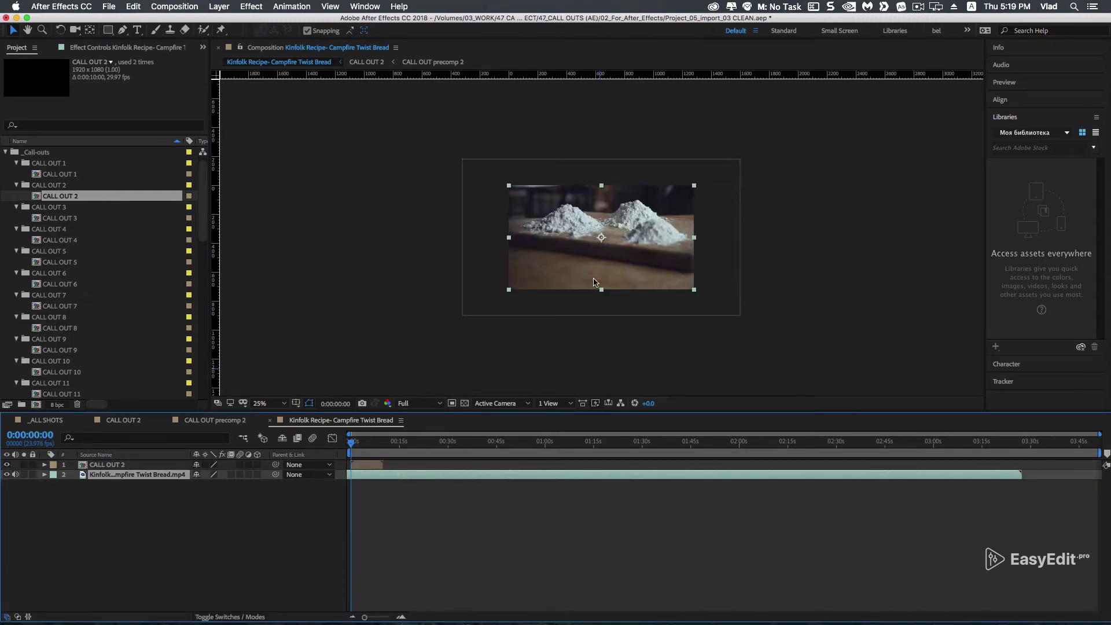
pyautogui.press('.')
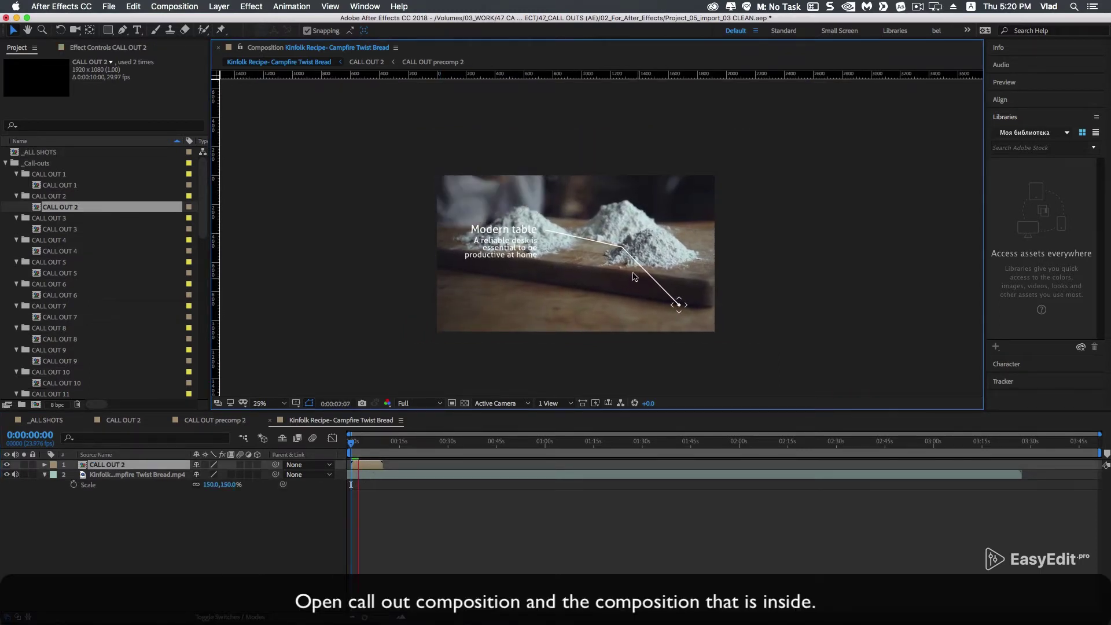
pyautogui.click(615, 261)
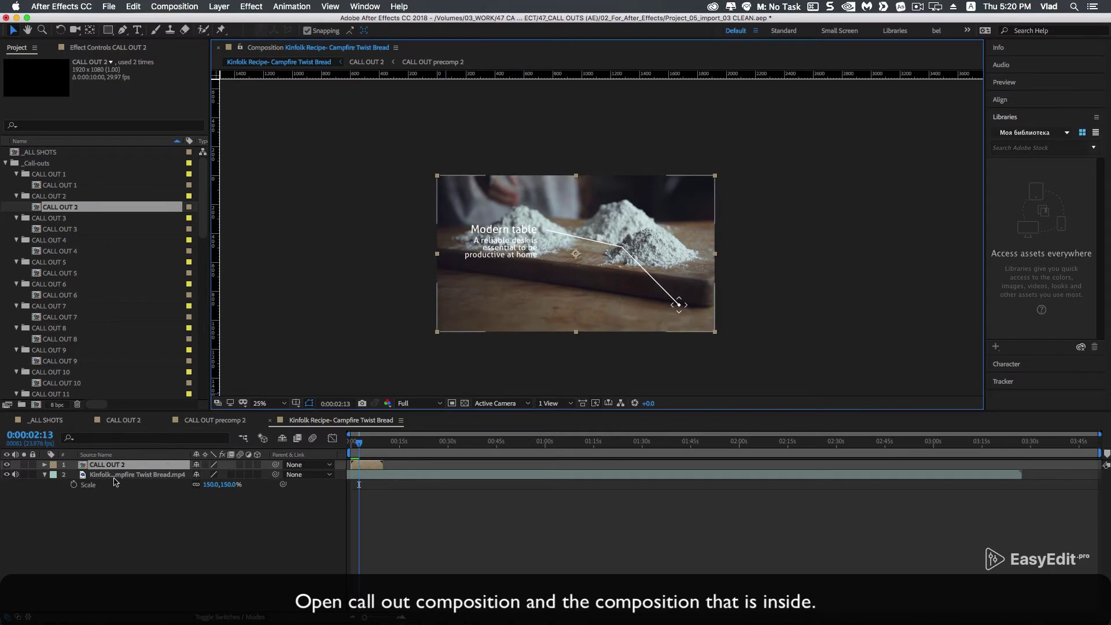
pyautogui.click(16, 475)
pyautogui.click(134, 475)
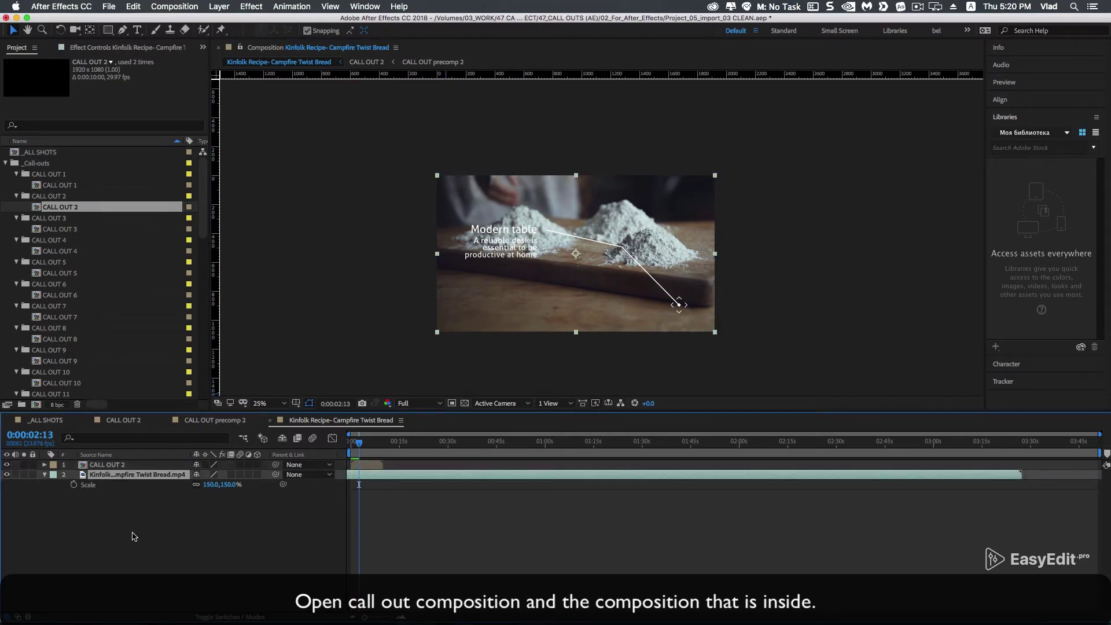
# - In CALL OUT precomp 2, move the Kinfolk video to the bottom and hide Config_color, viewing at 50%
pyautogui.doubleClick(114, 466)
pyautogui.doubleClick(126, 465)
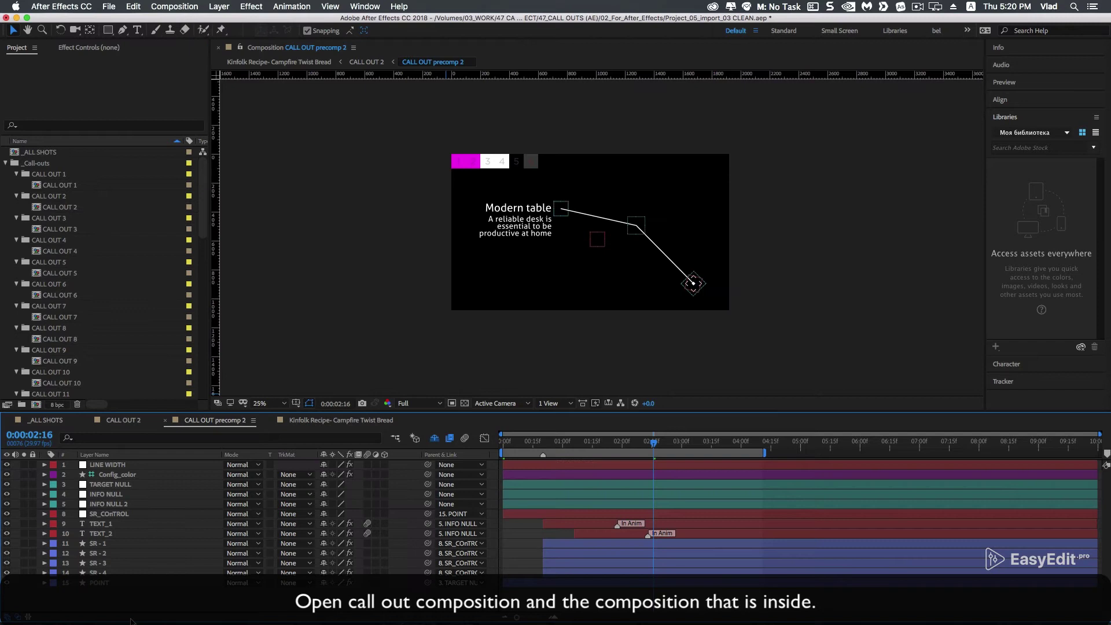
pyautogui.moveTo(108, 615); pyautogui.dragTo(109, 615)
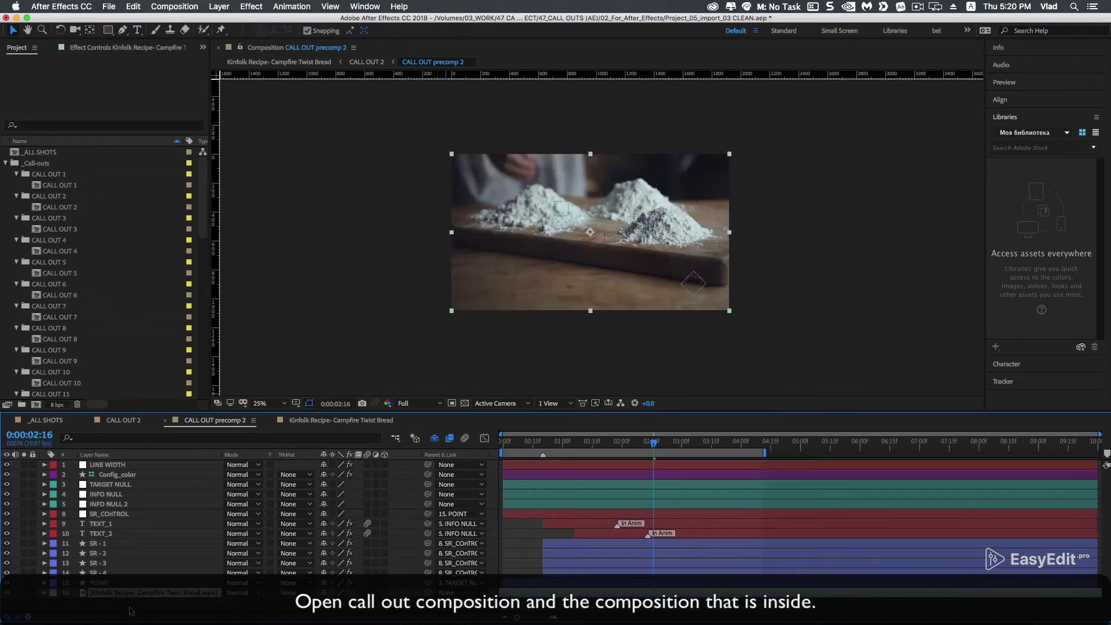
pyautogui.press('.')
pyautogui.moveTo(699, 329); pyautogui.dragTo(702, 350)
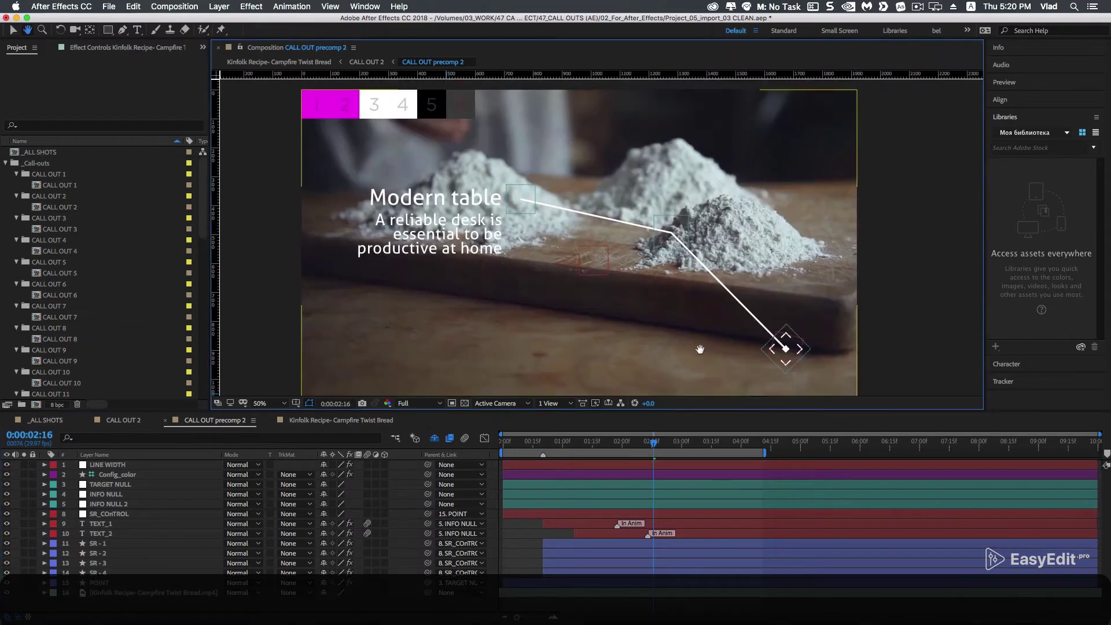
pyautogui.click(7, 475)
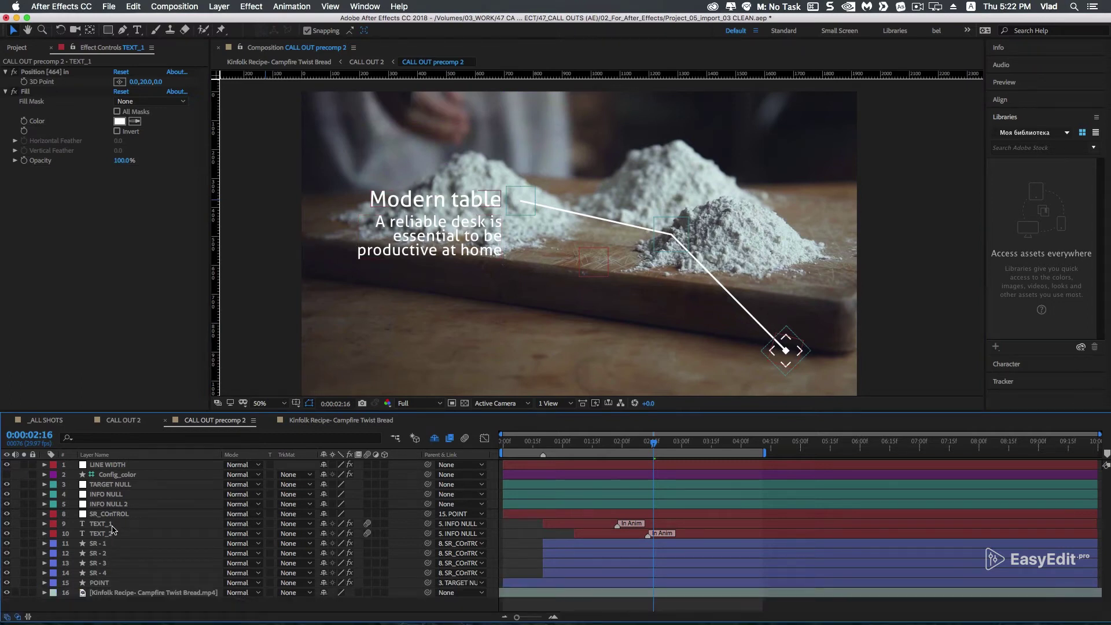
# - Replace the TEXT_1 heading with your own heading text
pyautogui.click(104, 524)
pyautogui.doubleClick(112, 526)
pyautogui.write('our text')
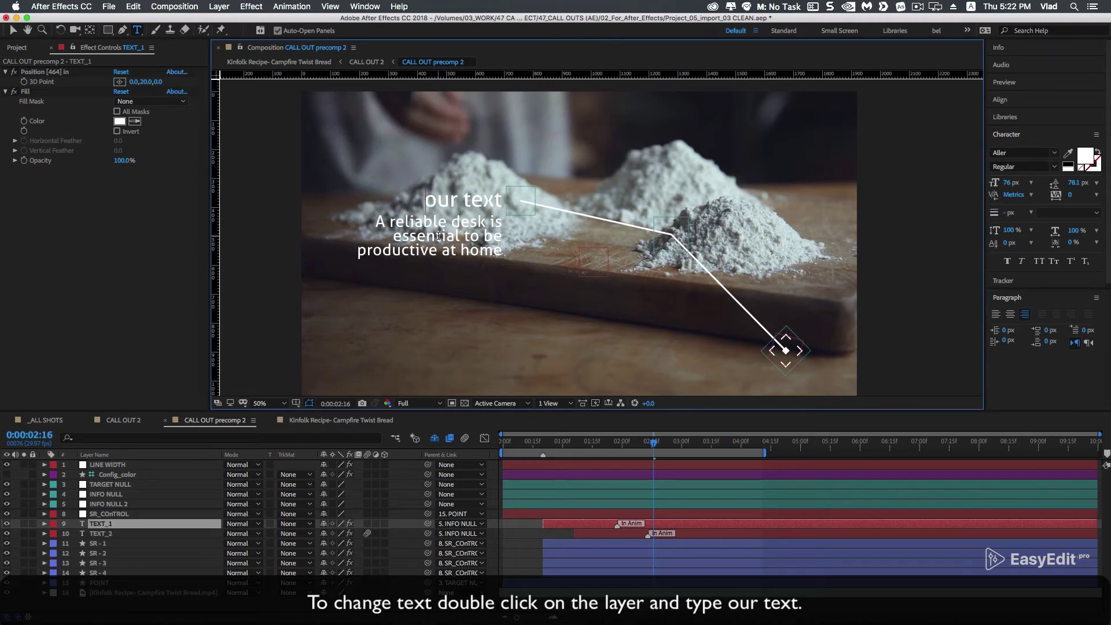
# - Change the TEXT_2 description to 'sample text for example tutorial'
pyautogui.doubleClick(108, 537)
pyautogui.write('sample text')
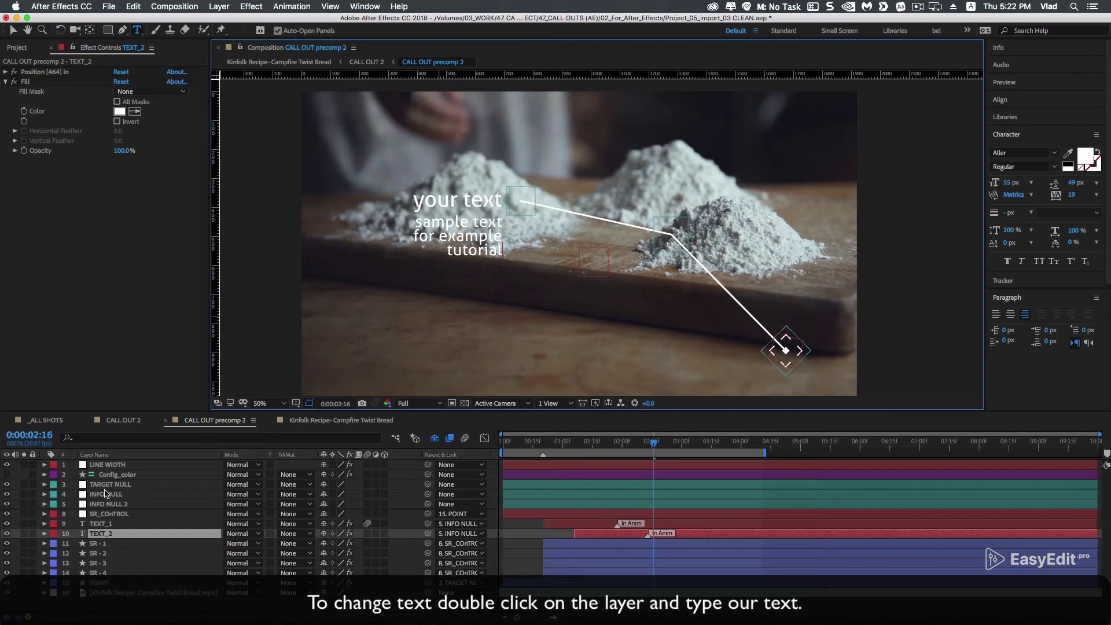
pyautogui.click(192, 611)
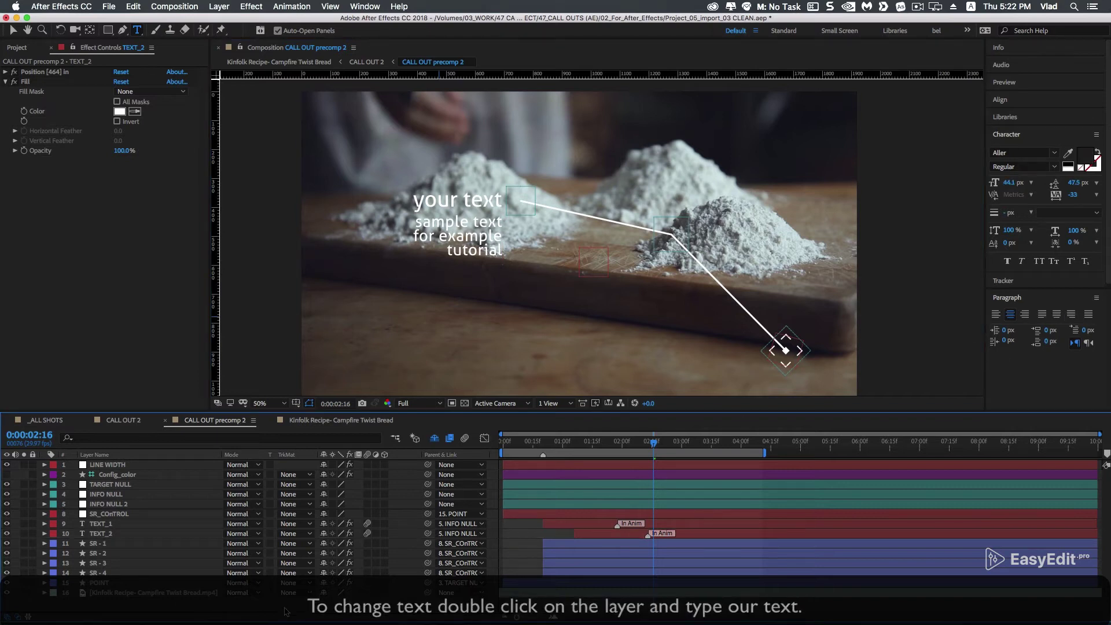
pyautogui.click(122, 485)
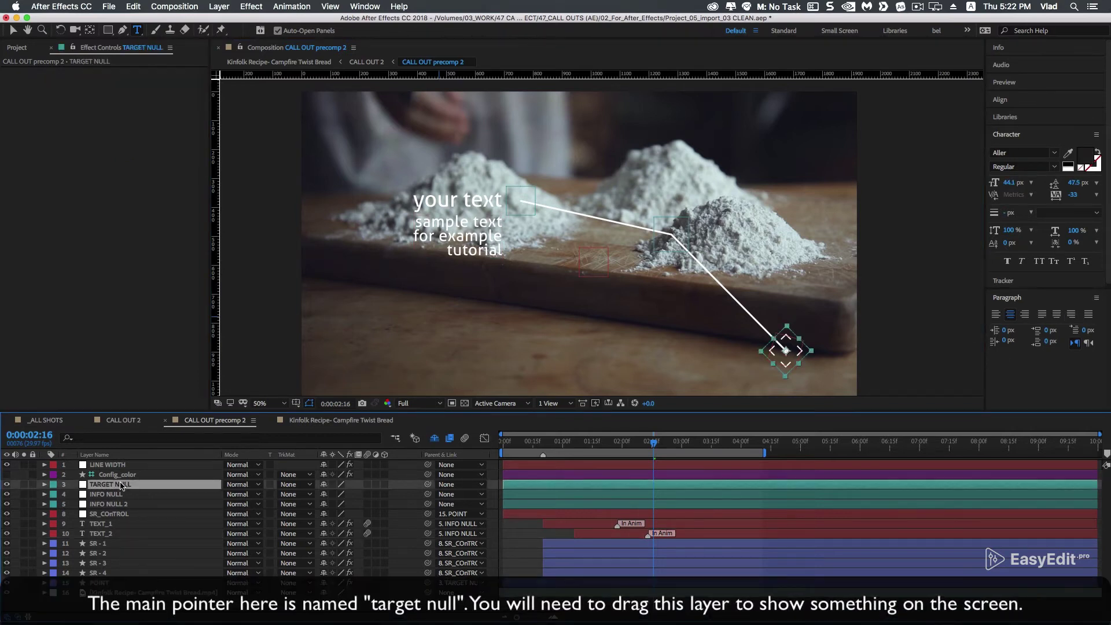
# - Shift the callout's line bend point and INFO NULL text block up and to the left
pyautogui.moveTo(787, 383)
pyautogui.mouseDown()
pyautogui.moveTo(780, 300)
pyautogui.moveTo(785, 363)
pyautogui.mouseUp()
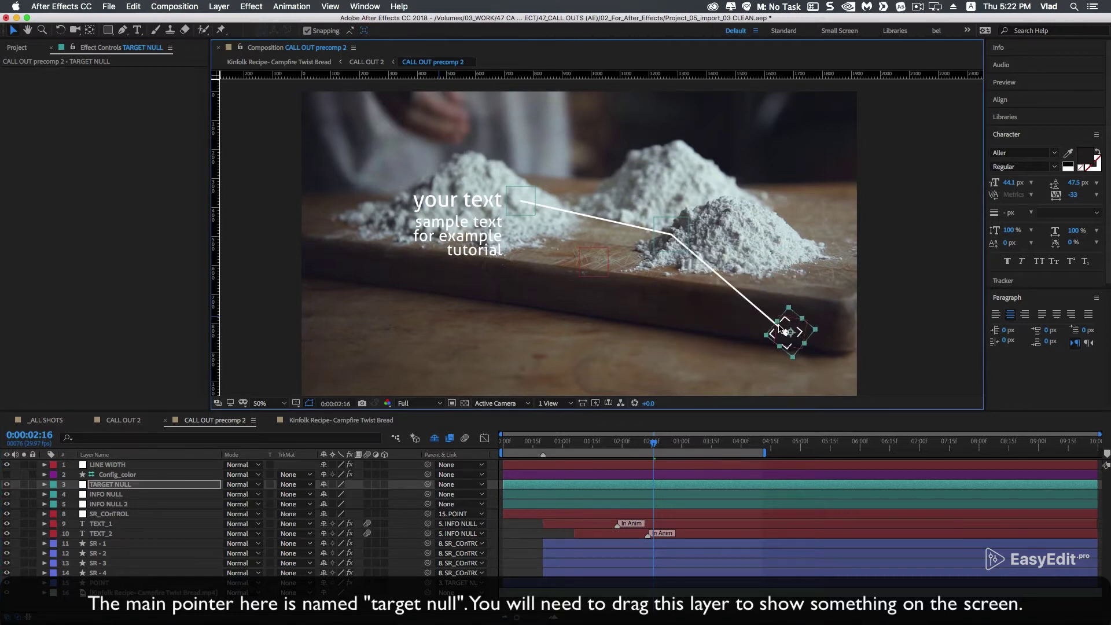
pyautogui.click(670, 236)
pyautogui.moveTo(684, 238)
pyautogui.mouseDown()
pyautogui.moveTo(615, 188)
pyautogui.moveTo(698, 209)
pyautogui.mouseUp()
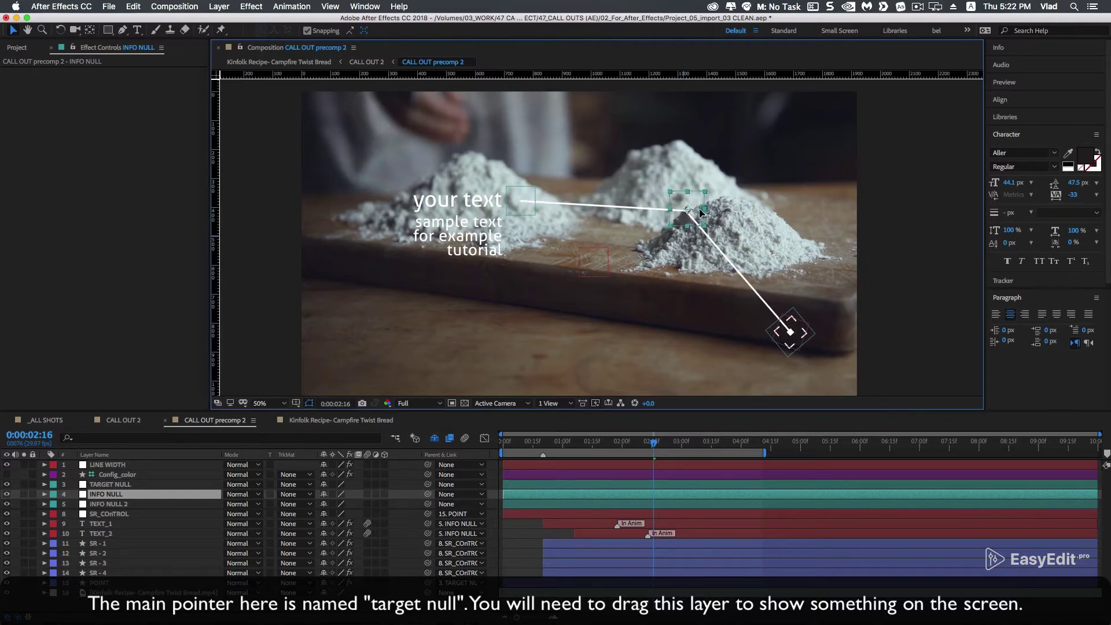
pyautogui.moveTo(521, 201); pyautogui.dragTo(443, 154)
pyautogui.click(697, 212)
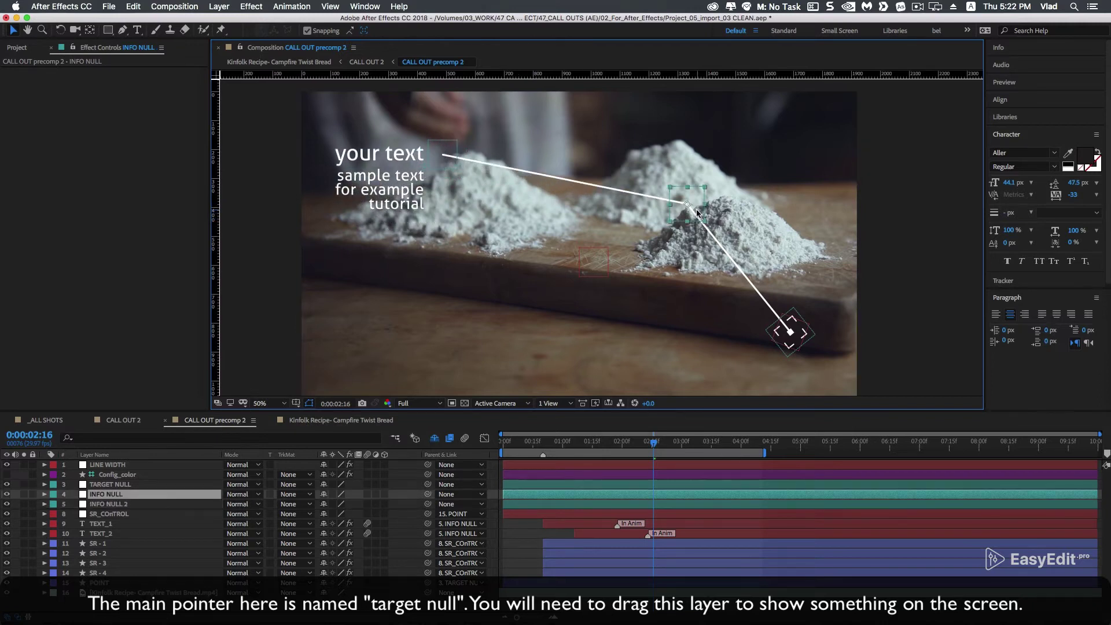
pyautogui.moveTo(685, 202); pyautogui.dragTo(580, 160)
# - Place the TARGET NULL pointer on the front flour pile and scrub from 01:23 to 02:13
pyautogui.moveTo(777, 321); pyautogui.dragTo(708, 246)
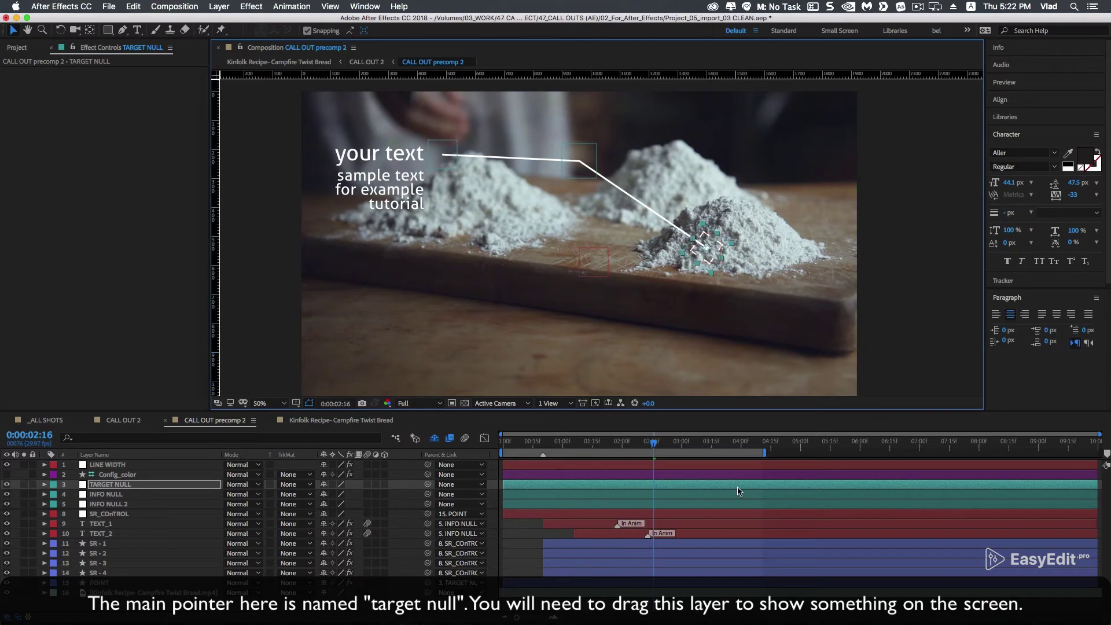
pyautogui.click(438, 174)
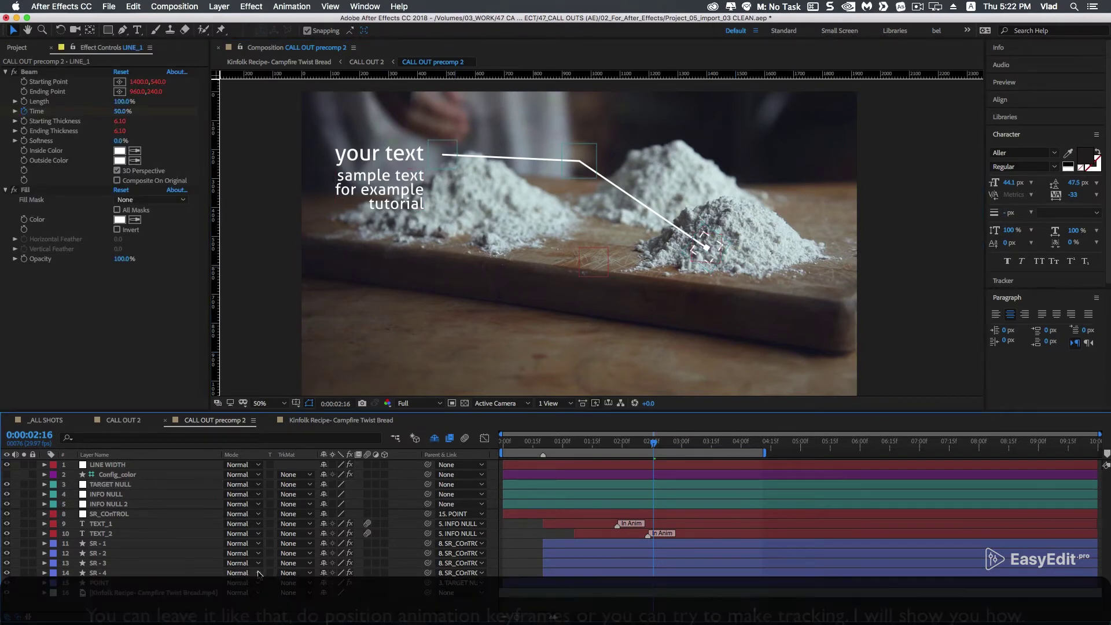
pyautogui.click(609, 444)
pyautogui.moveTo(597, 448); pyautogui.dragTo(712, 443)
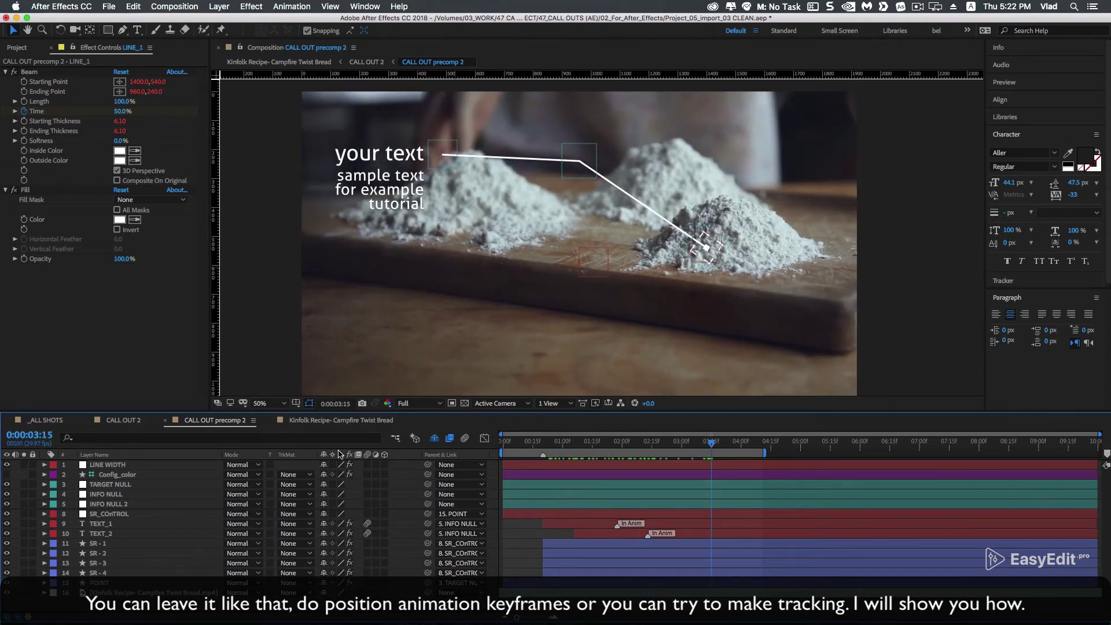
# - Open the bread footage in its layer view and start Track Motion with a new track point
pyautogui.doubleClick(150, 592)
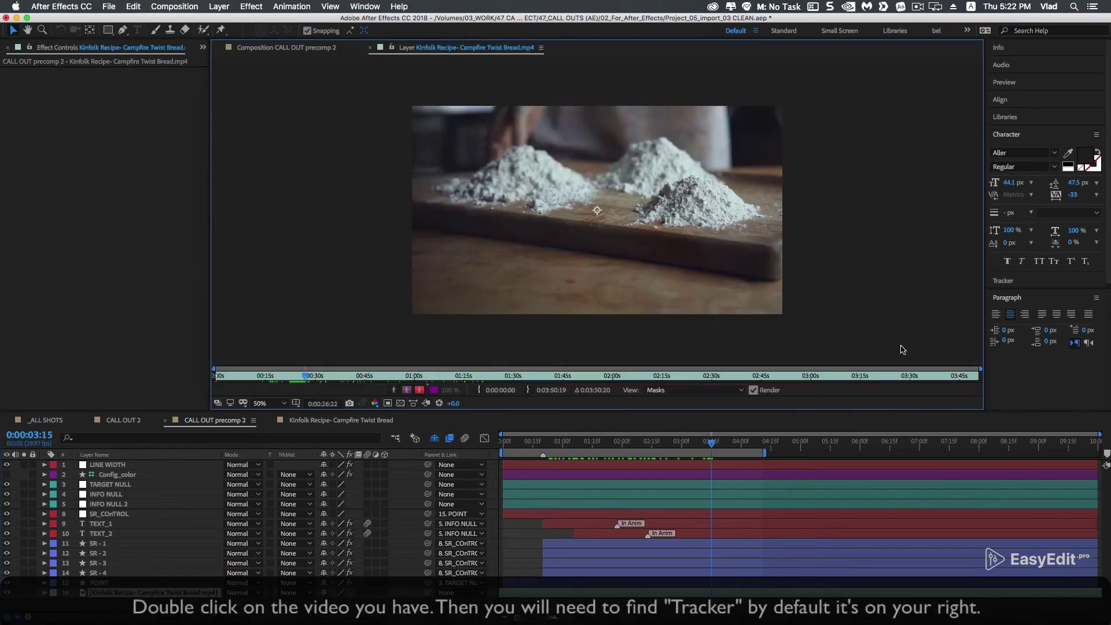
pyautogui.click(1004, 281)
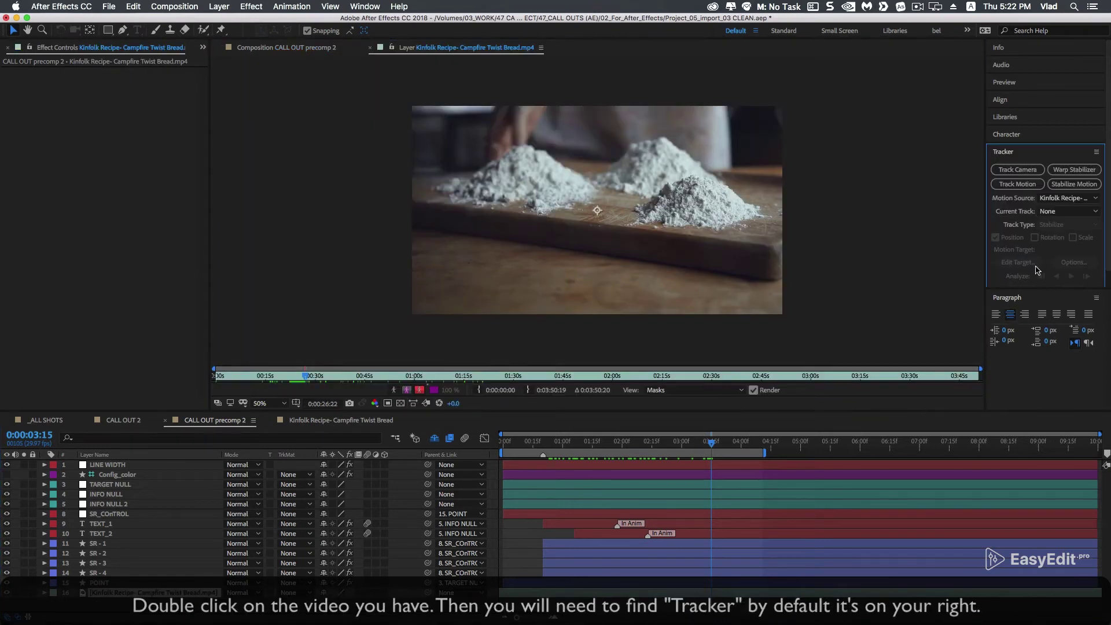
pyautogui.click(1022, 187)
# - Position Track Point 1 on the front flour pile's edge and size its feature box around it
pyautogui.scroll(2, 590, 215)
pyautogui.scroll(2, 589, 215)
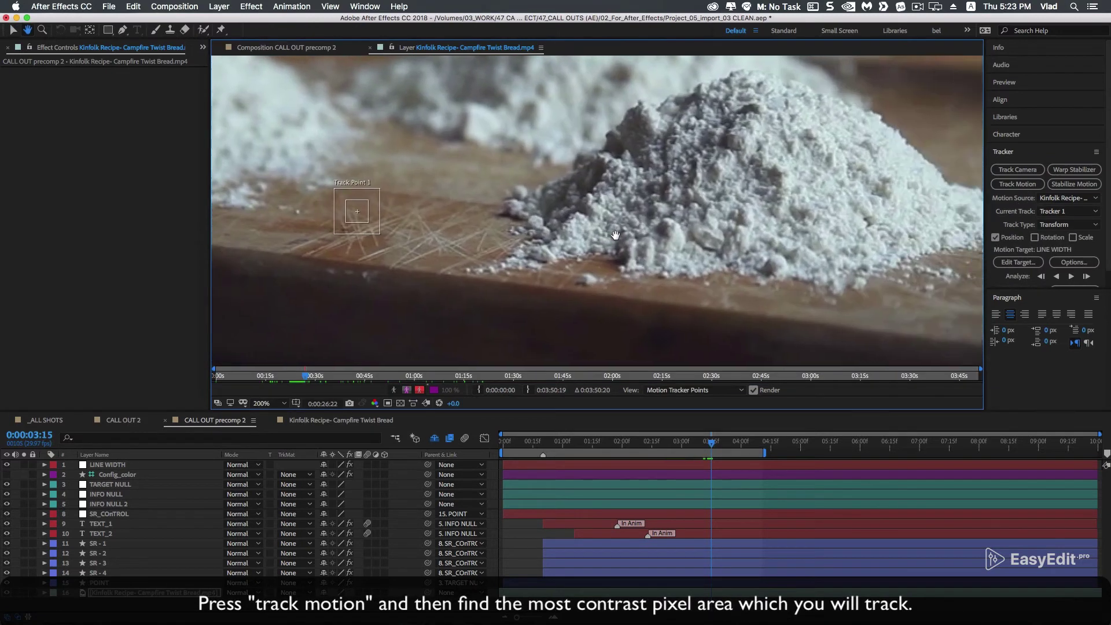
pyautogui.moveTo(589, 216); pyautogui.dragTo(628, 211)
pyautogui.moveTo(350, 195); pyautogui.dragTo(605, 230)
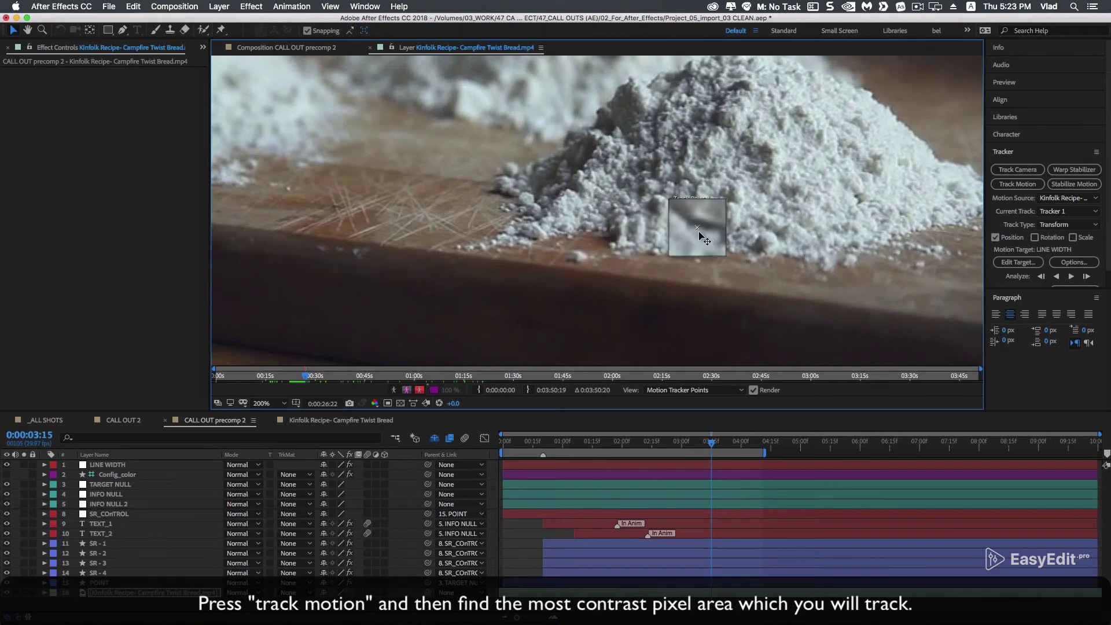
pyautogui.moveTo(605, 230); pyautogui.dragTo(723, 251)
pyautogui.scroll(2, 722, 250)
pyautogui.moveTo(618, 188); pyautogui.dragTo(691, 121)
pyautogui.scroll(-1, 612, 199)
pyautogui.scroll(-1, 620, 193)
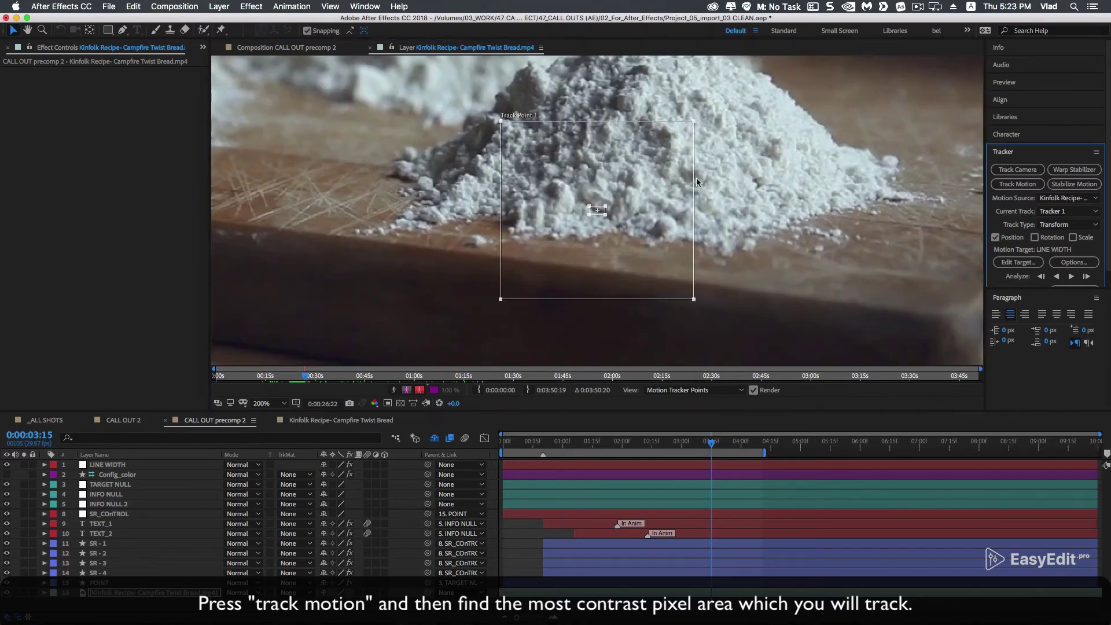
pyautogui.scroll(-1, 696, 178)
pyautogui.moveTo(551, 448); pyautogui.dragTo(505, 444)
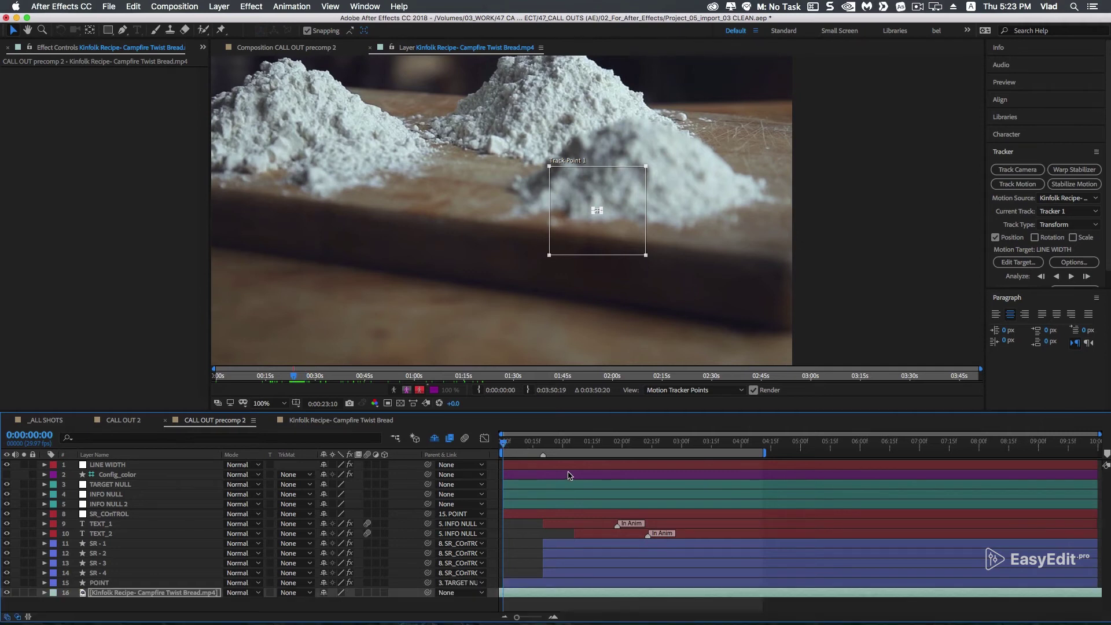
# - Extend the work area to about 8 s and analyse Track Point 1 forward, then backward to 0:26
pyautogui.hotkey('ctrl', 'z')
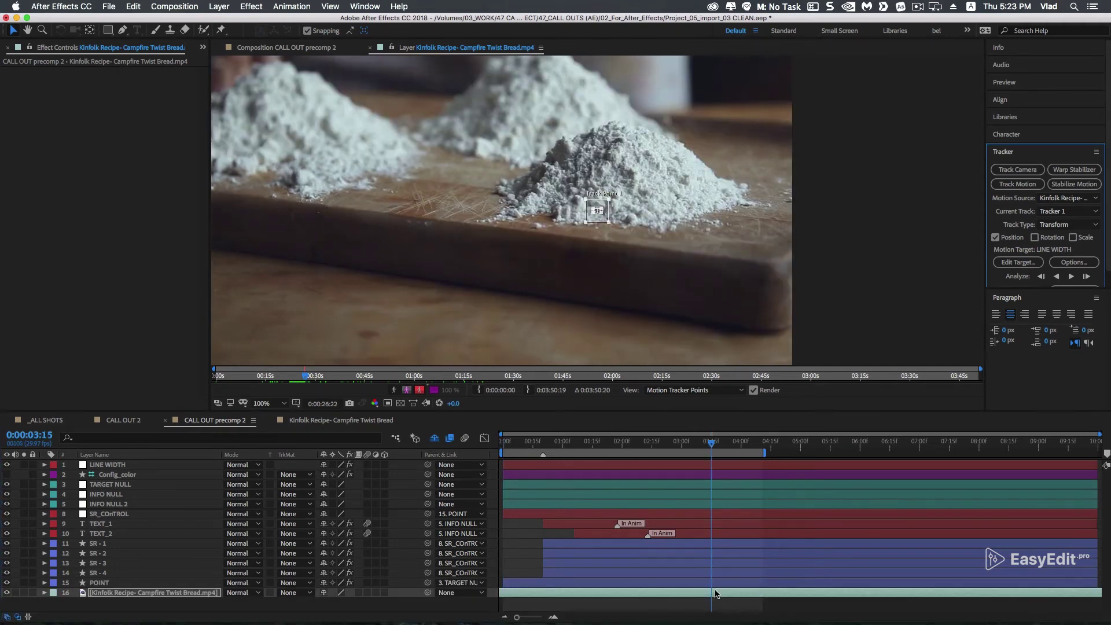
pyautogui.moveTo(765, 453); pyautogui.dragTo(1045, 454)
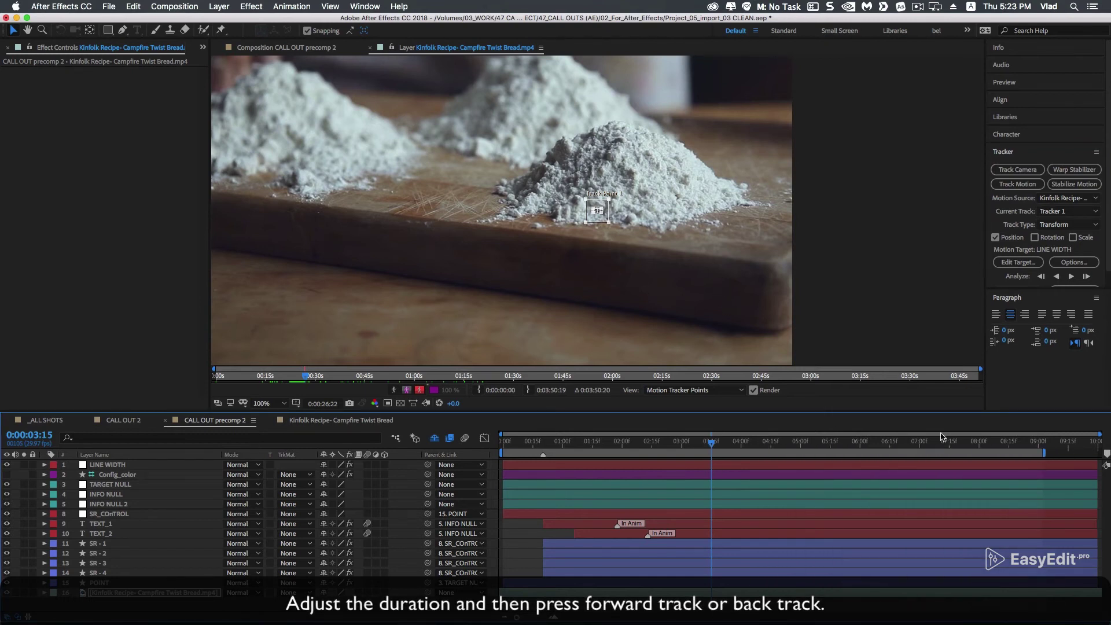
pyautogui.click(1072, 277)
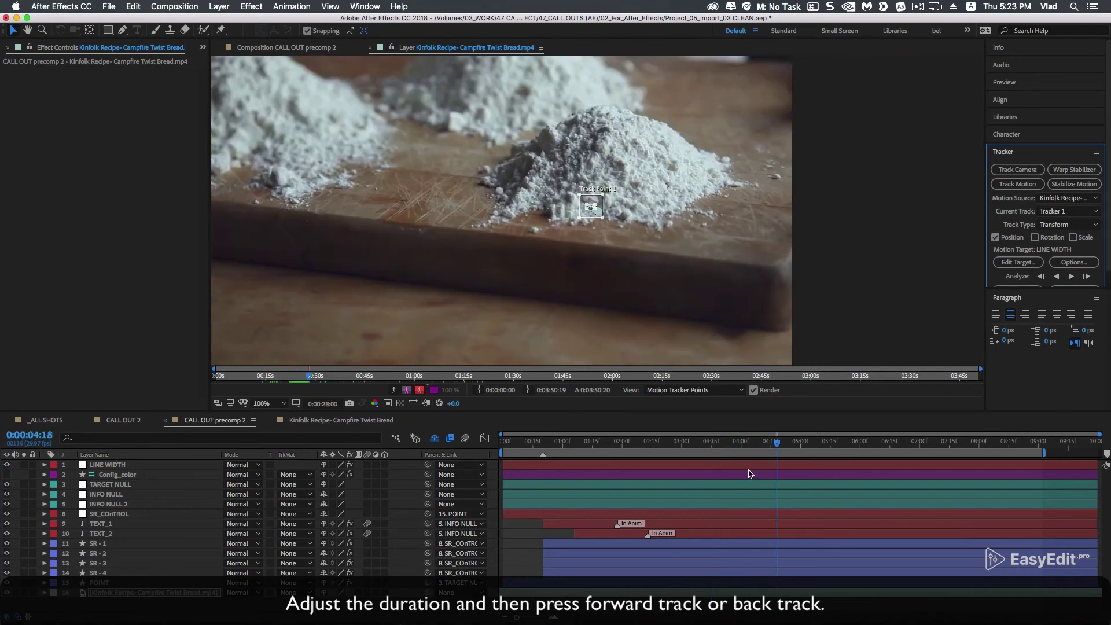
pyautogui.click(1056, 276)
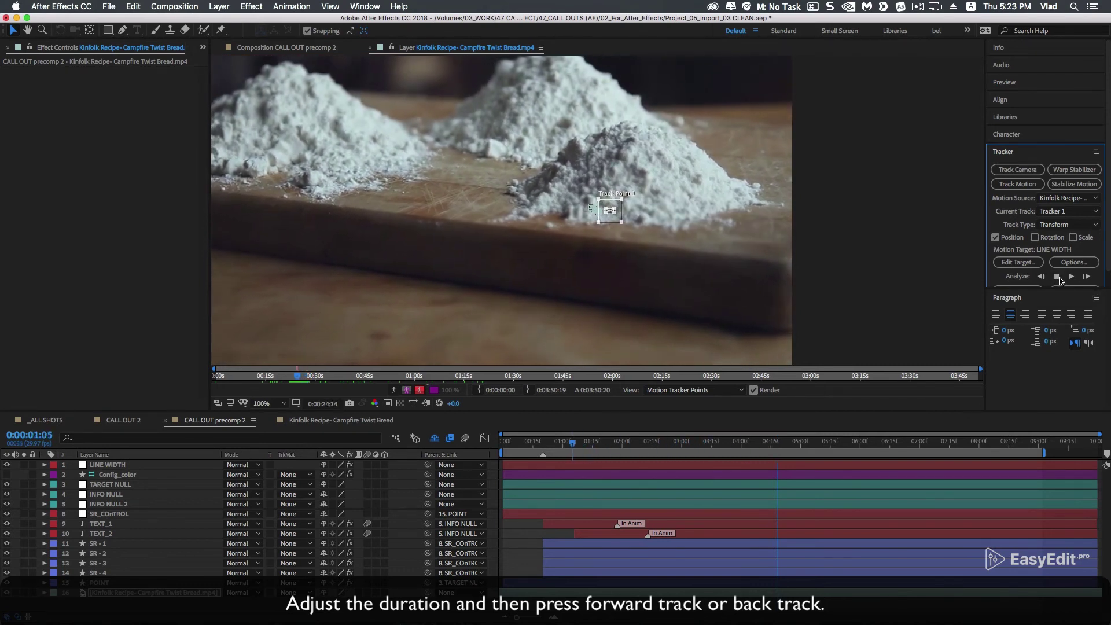
pyautogui.click(1058, 277)
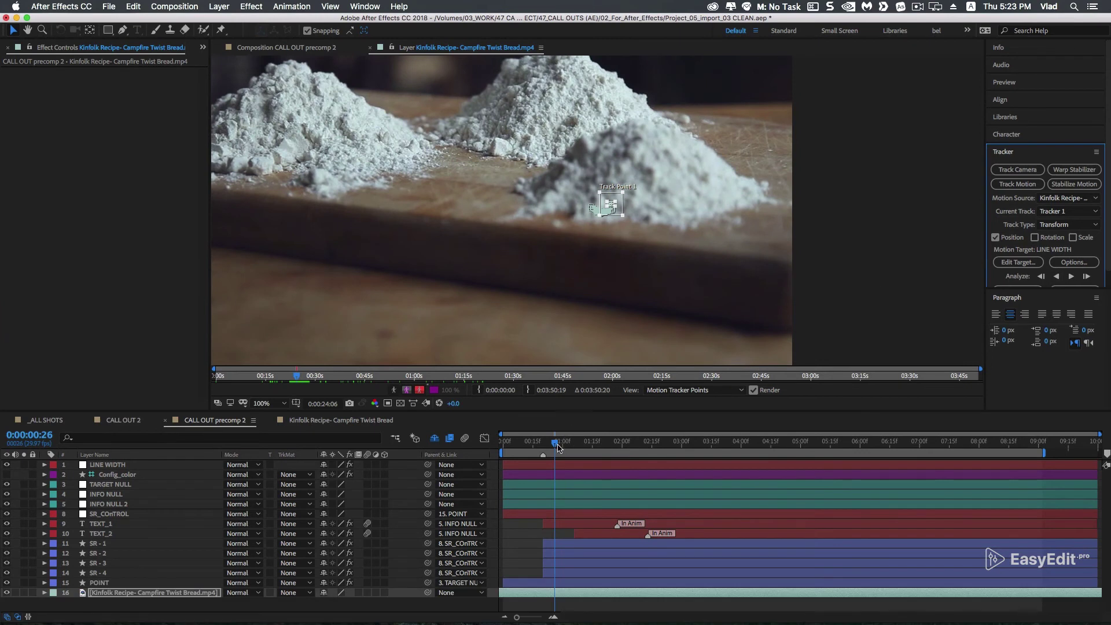
pyautogui.press(',')
pyautogui.moveTo(565, 311); pyautogui.dragTo(586, 359)
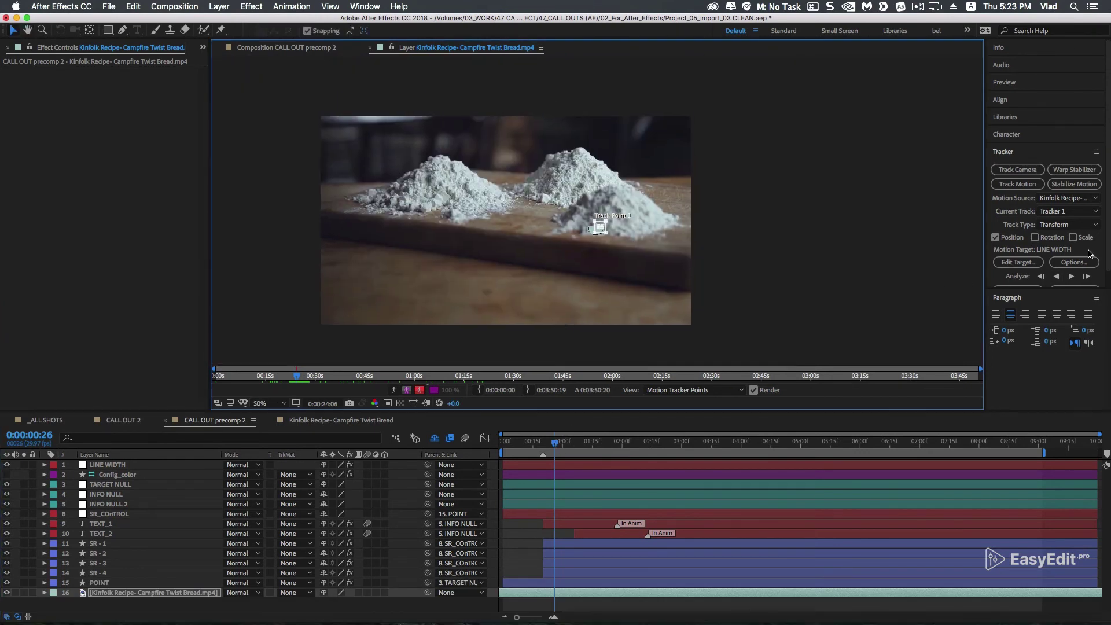
# - Set TARGET NULL as the tracker's motion target layer
pyautogui.click(130, 485)
pyautogui.press('p')
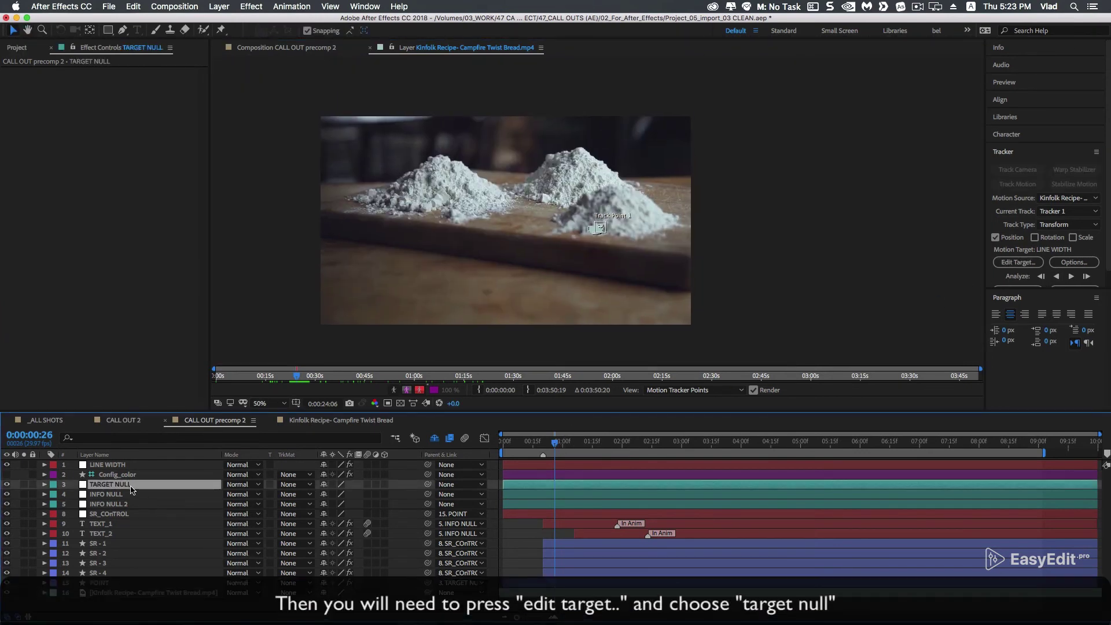
pyautogui.press('p')
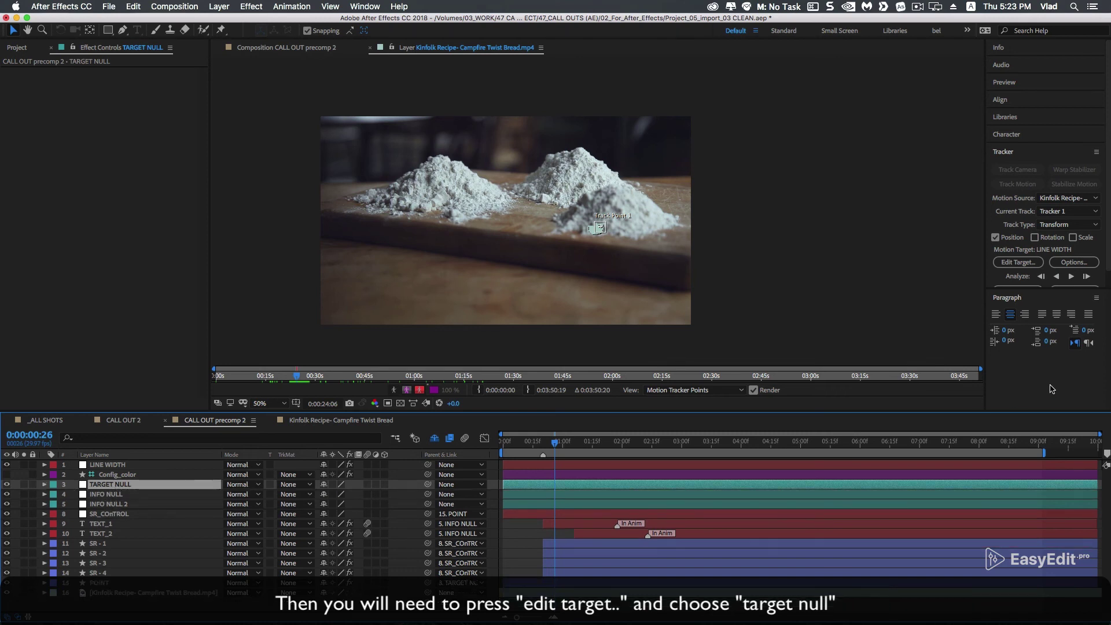
pyautogui.click(1020, 263)
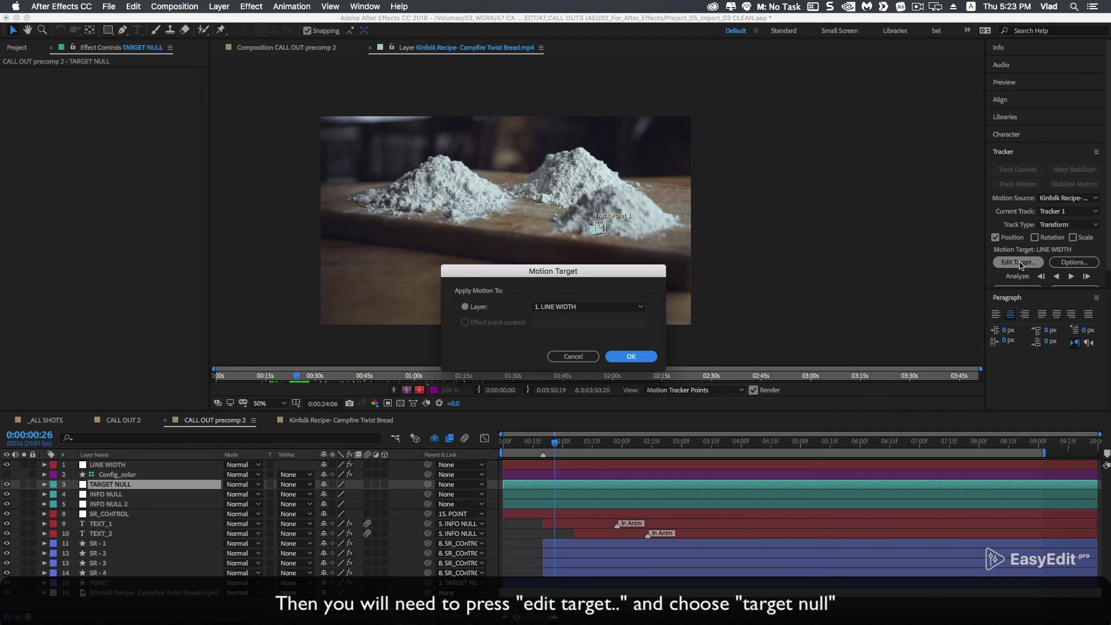
pyautogui.click(559, 307)
pyautogui.click(563, 345)
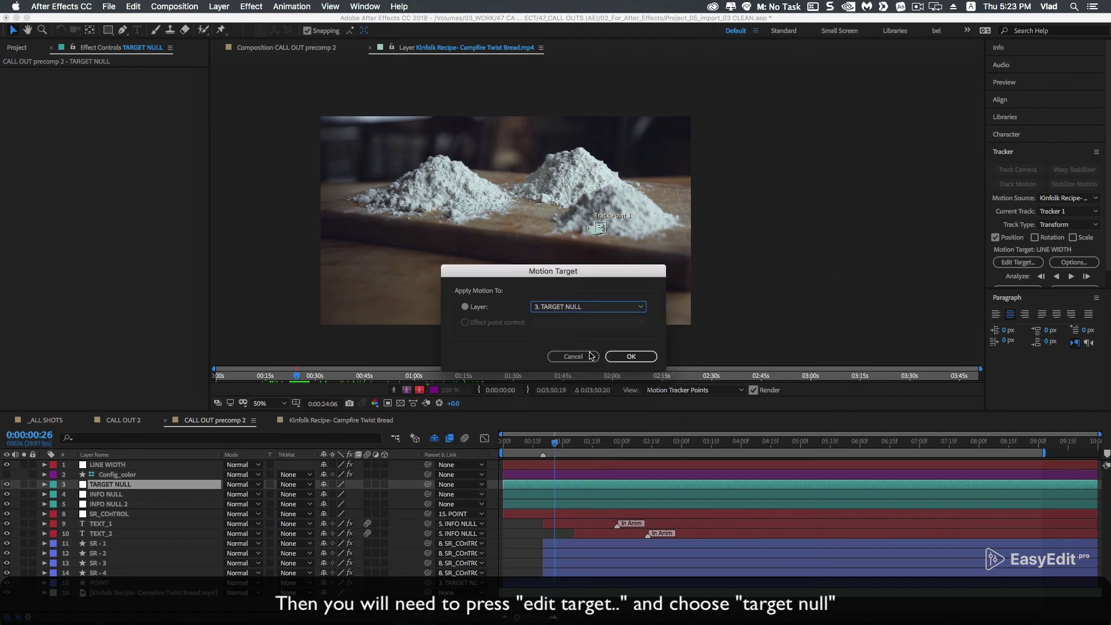
pyautogui.click(621, 362)
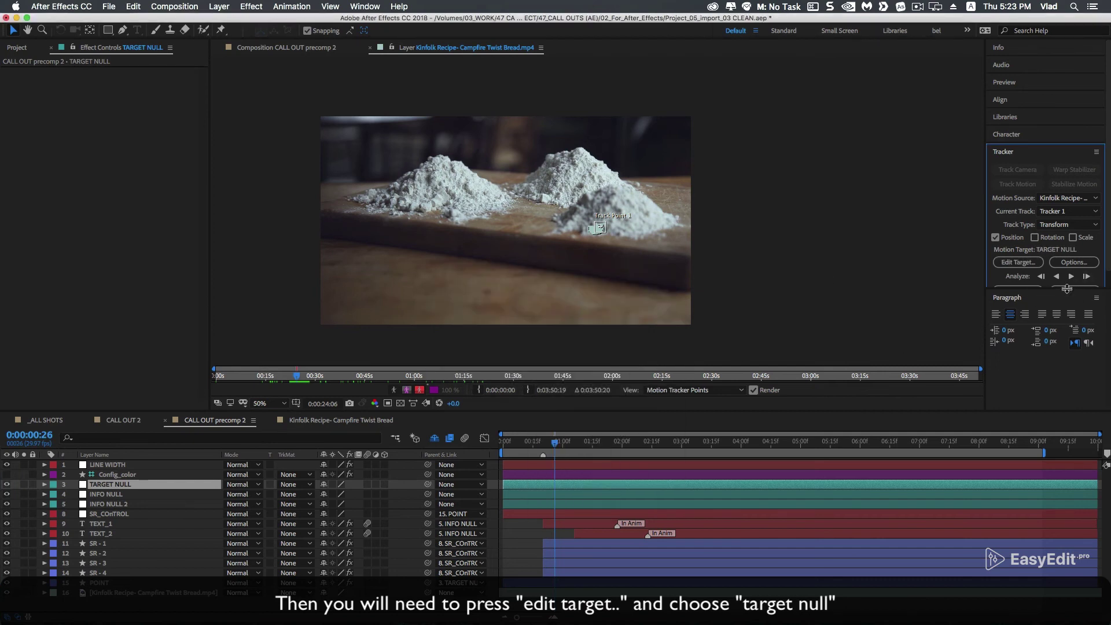
# - Apply the flour-pile track to TARGET NULL in X and Y and preview the playback
pyautogui.moveTo(1066, 289); pyautogui.dragTo(1069, 321)
pyautogui.click(1074, 292)
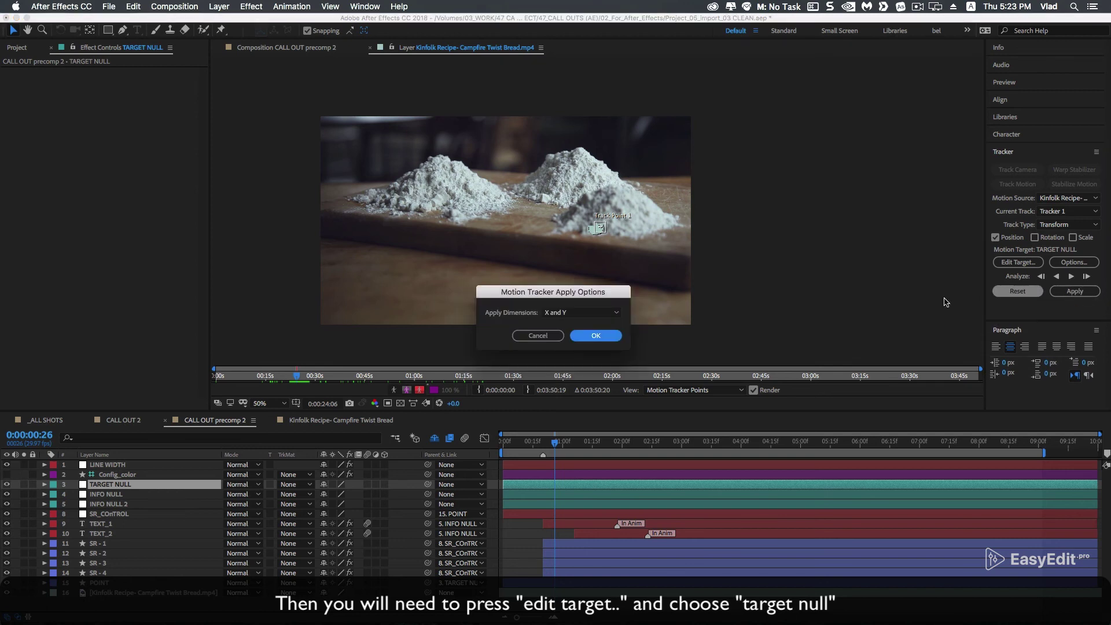
pyautogui.click(612, 341)
pyautogui.press('space')
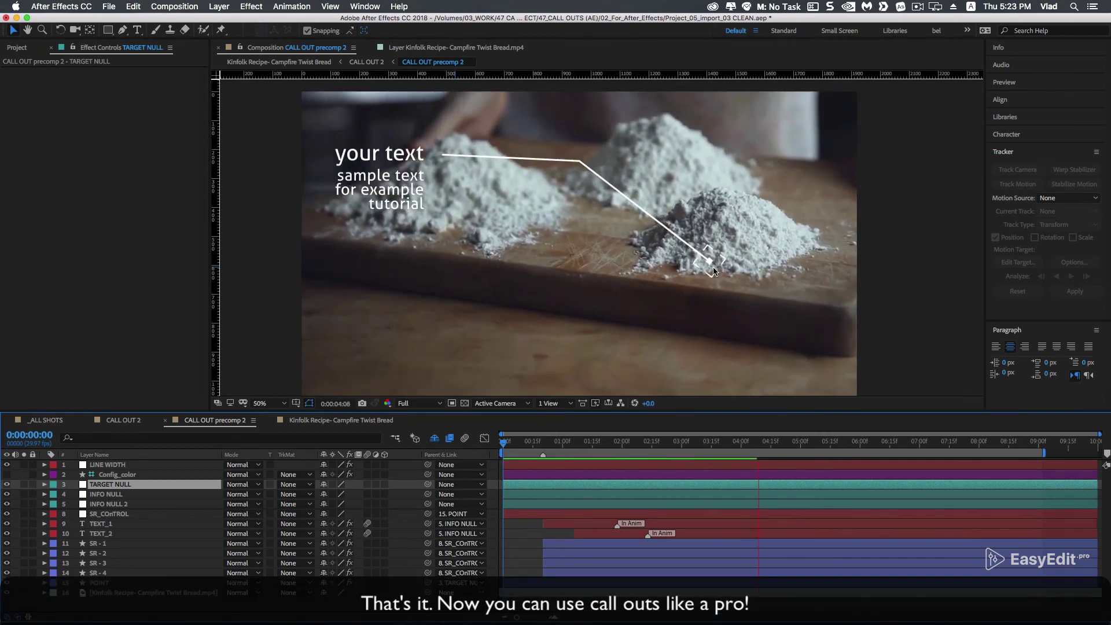
# - Move the Giebmegáisi callout's TARGET NULL right and up, then view all callouts zoomed out in _ALL SHOTS
pyautogui.click(793, 450)
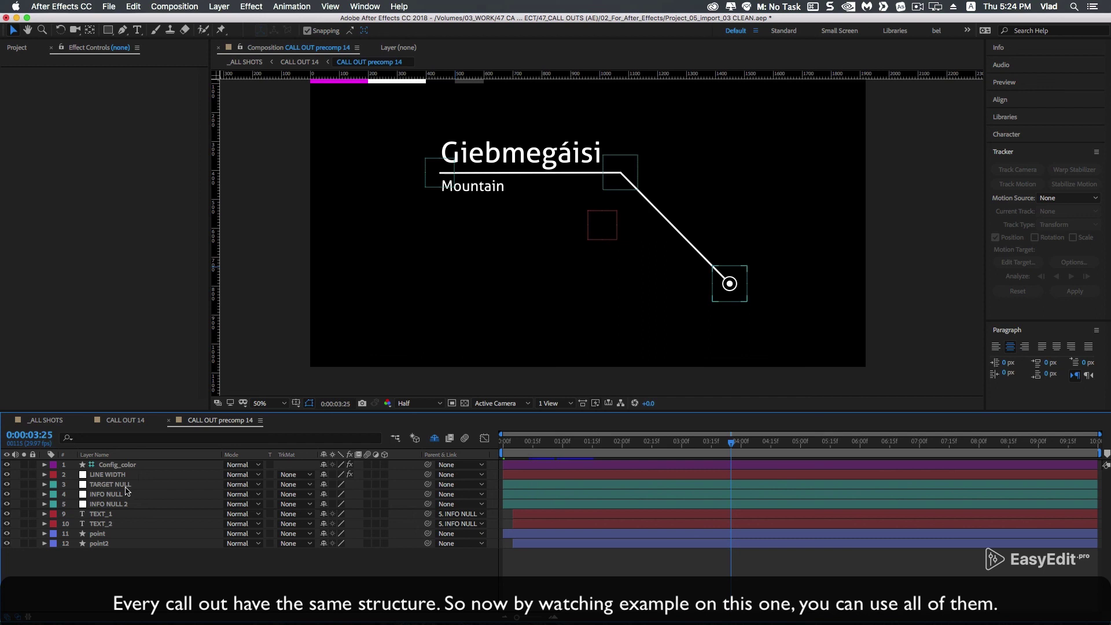
pyautogui.click(125, 486)
pyautogui.moveTo(748, 299); pyautogui.dragTo(784, 286)
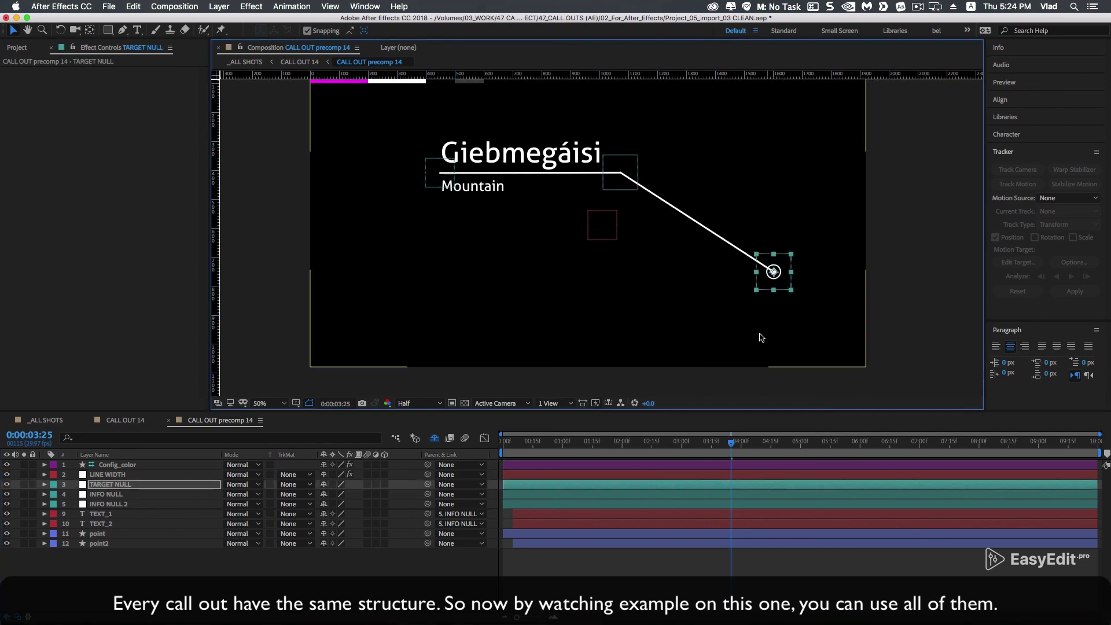
pyautogui.click(386, 614)
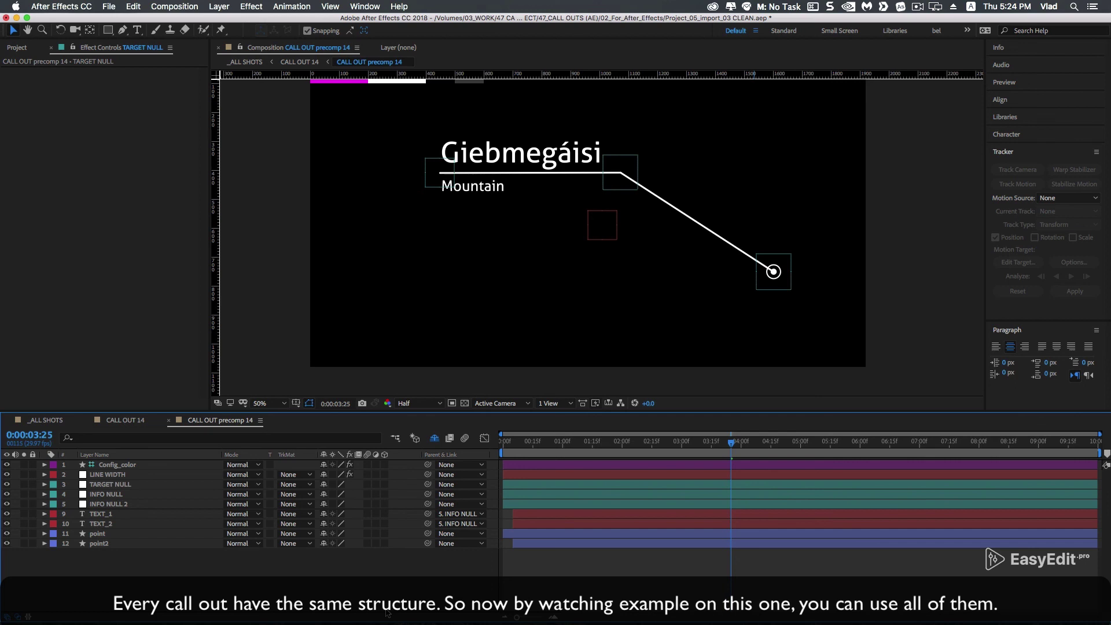
pyautogui.click(51, 420)
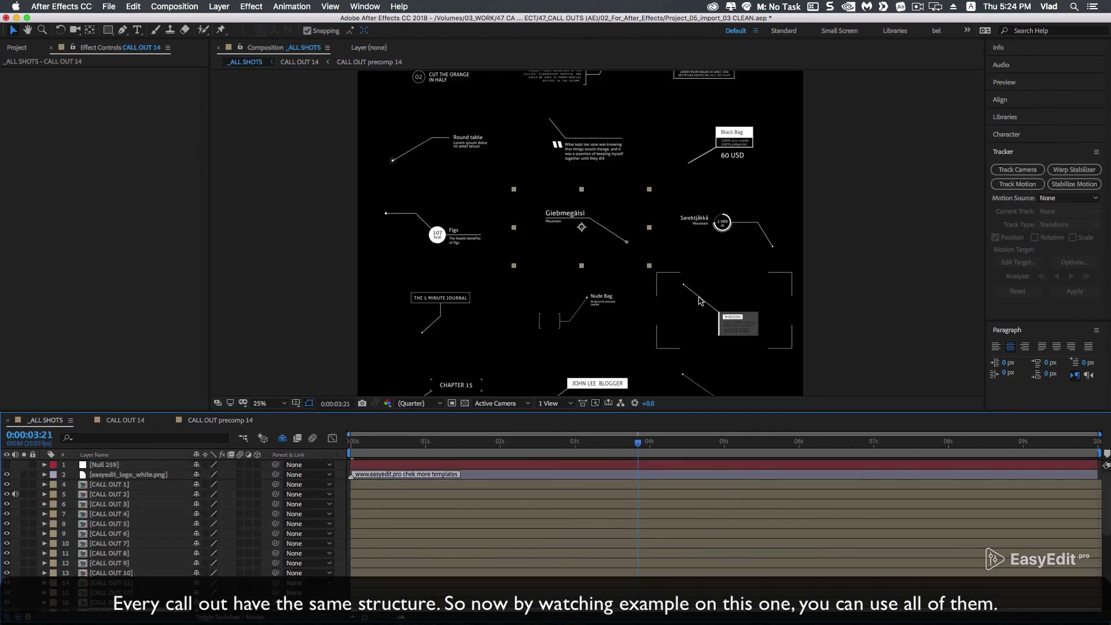
pyautogui.press(',')
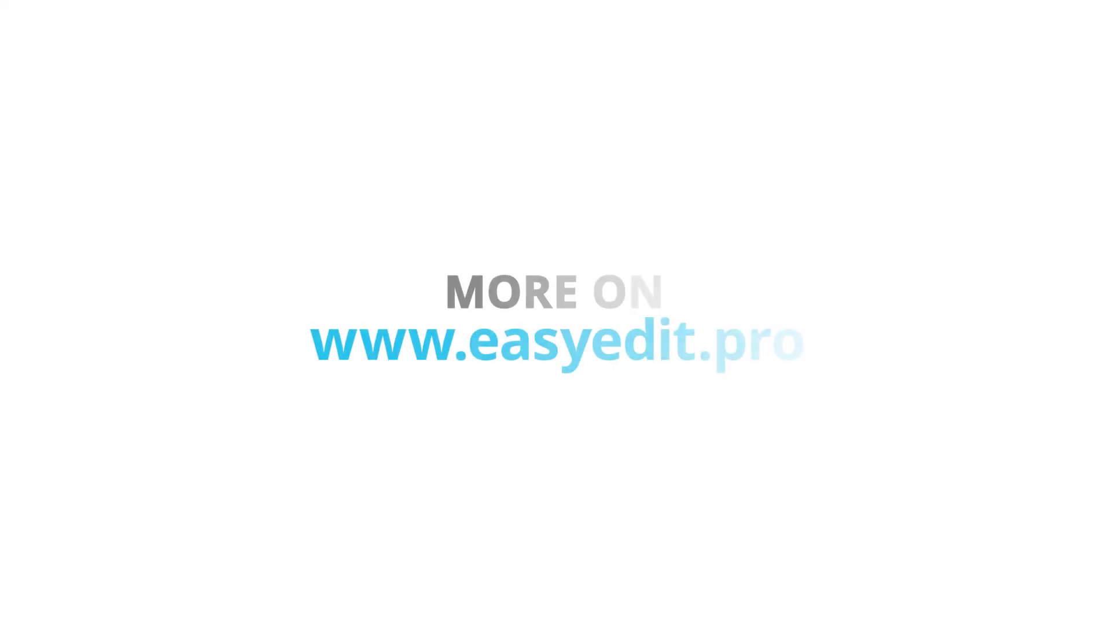